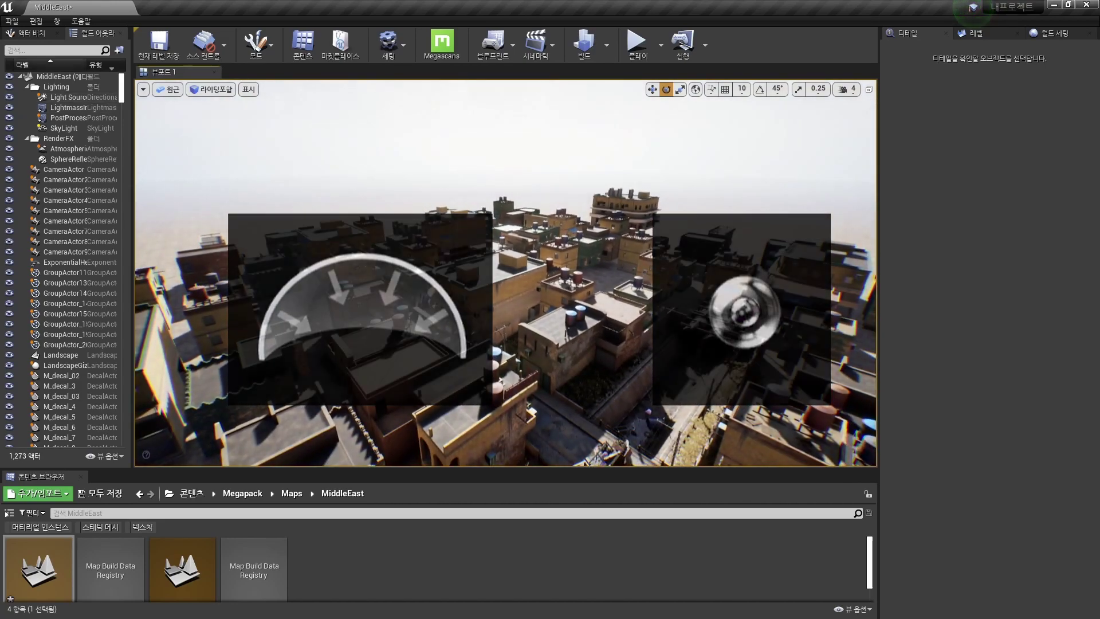
Filter placeable actors by 'scene' and drop a Scene Capture Cube into the MiddleEast level
key(shift+1)
text(scene)
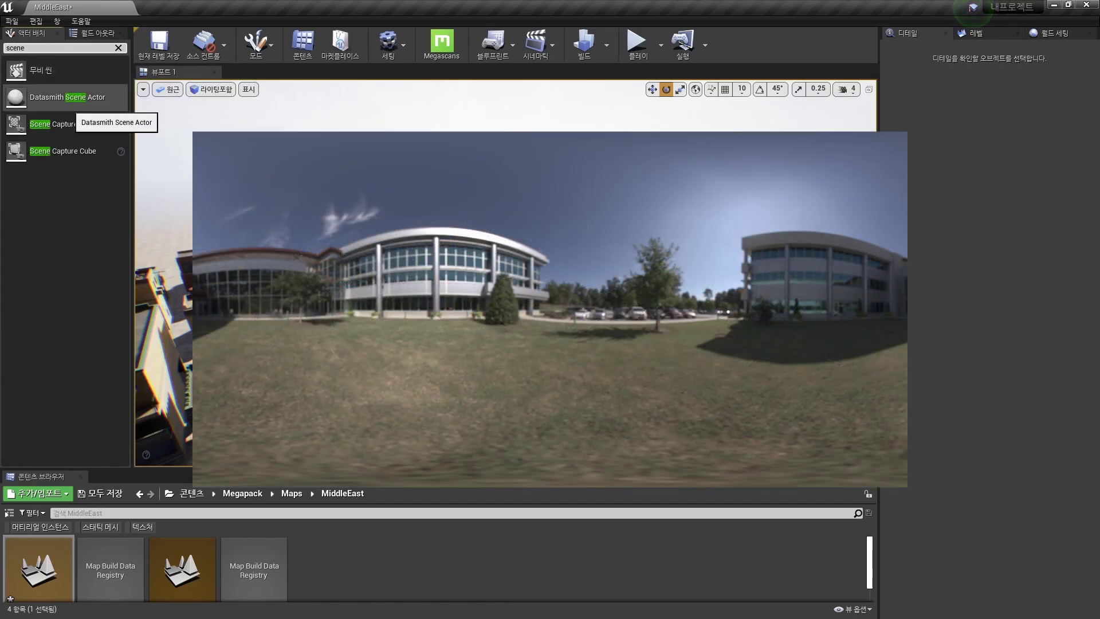
drag(63, 150, 507, 292)
key(f)
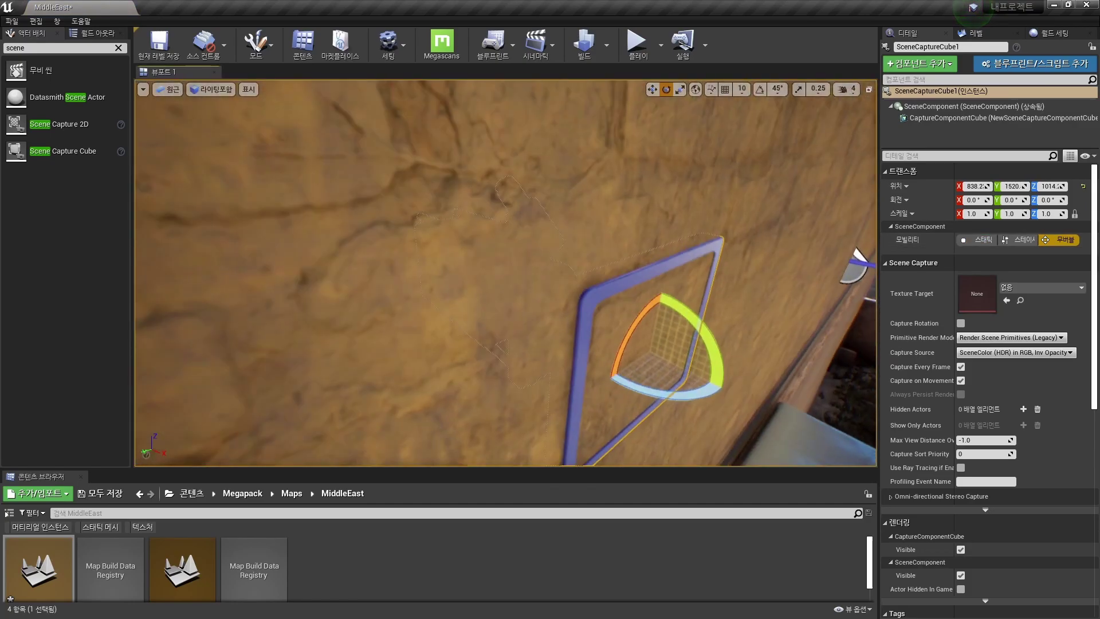
key(w)
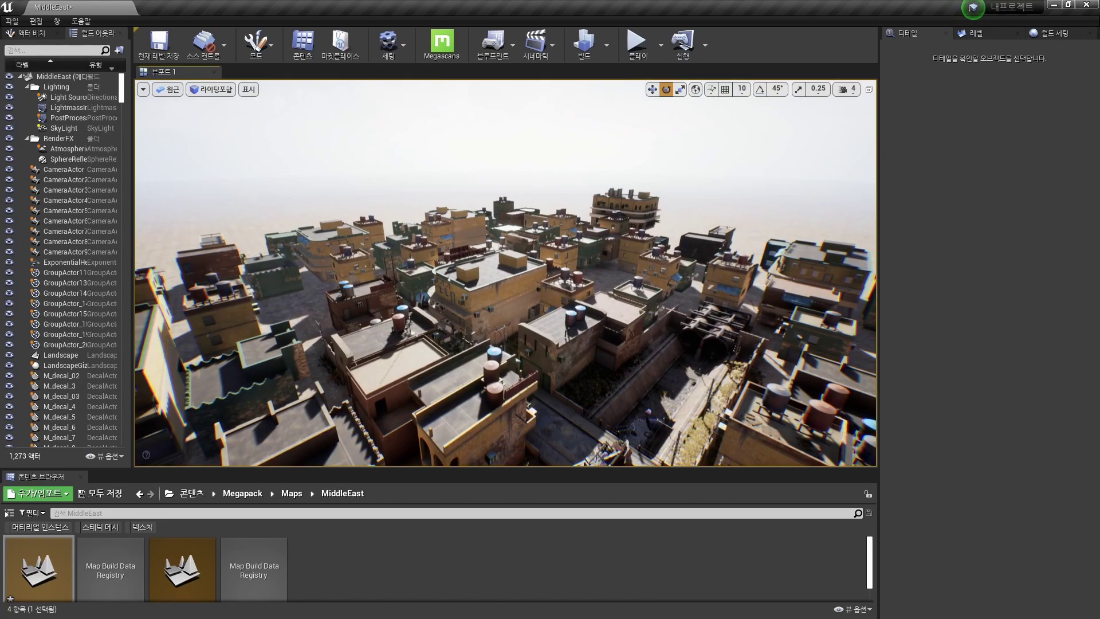
text(scene)
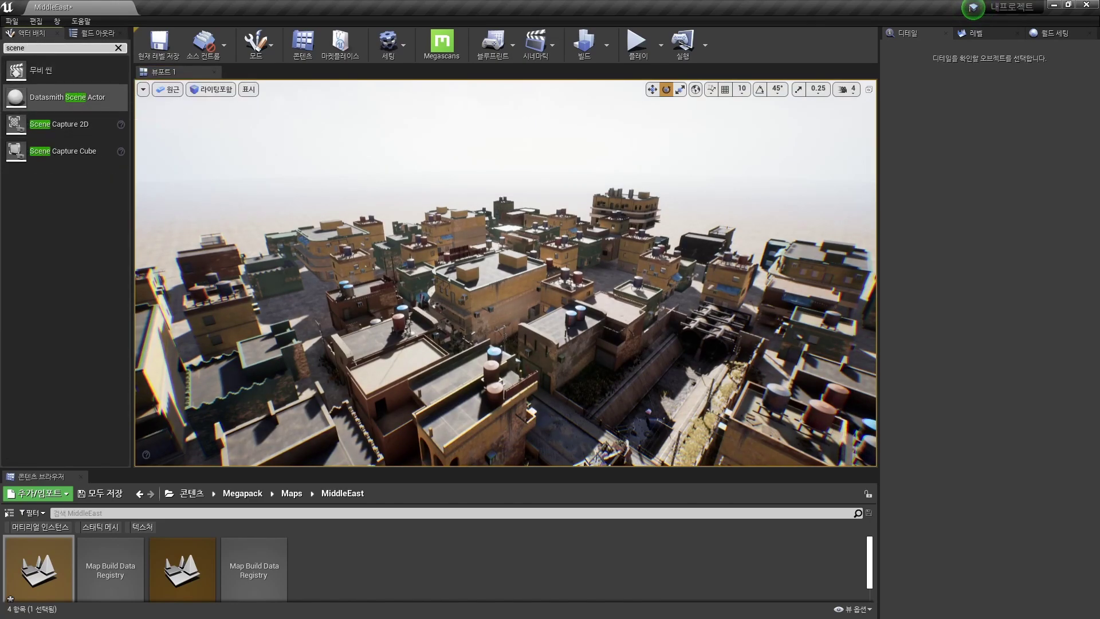
Place the Scene Capture Cube at the origin and raise it to Z 2430 above the rooftops
drag(63, 151, 476, 321)
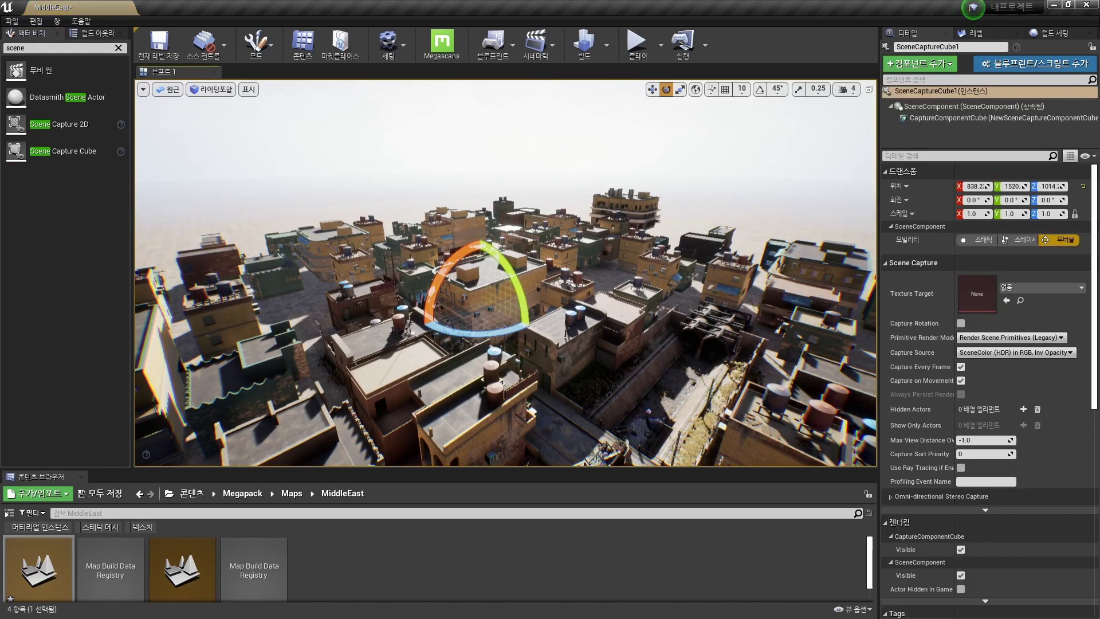
key(f)
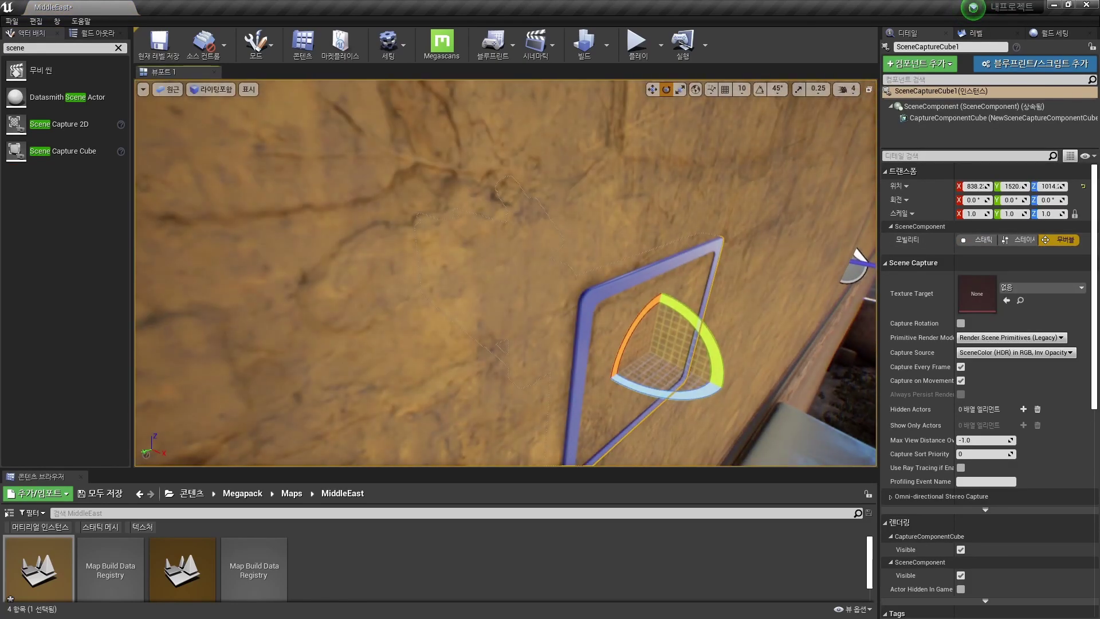
shift+drag(567, 305, 579, 310)
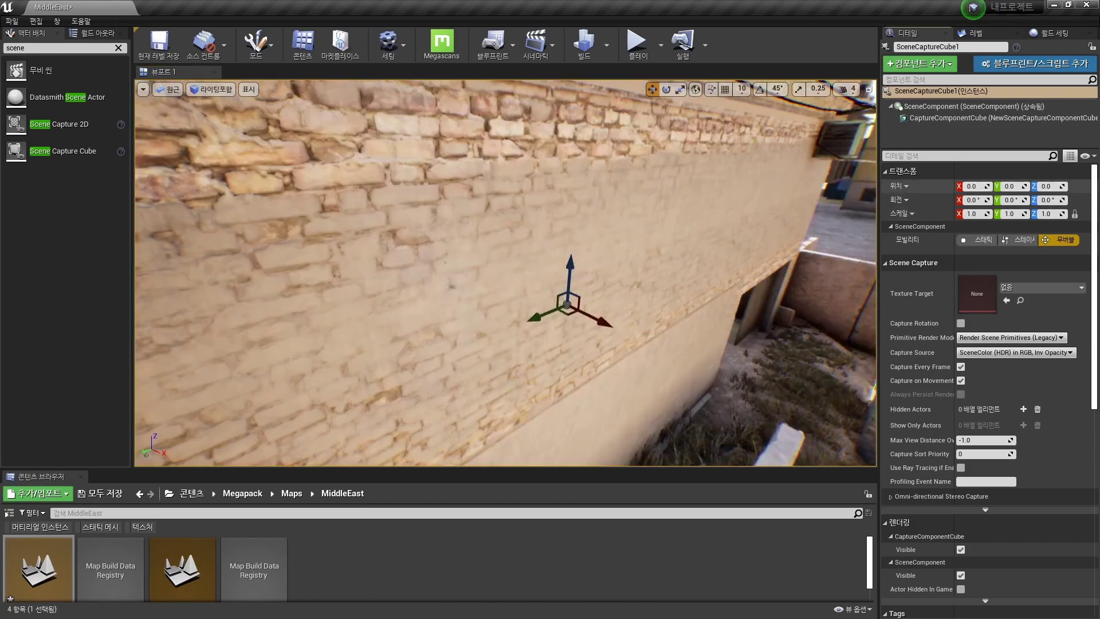
click(1083, 186)
key(f)
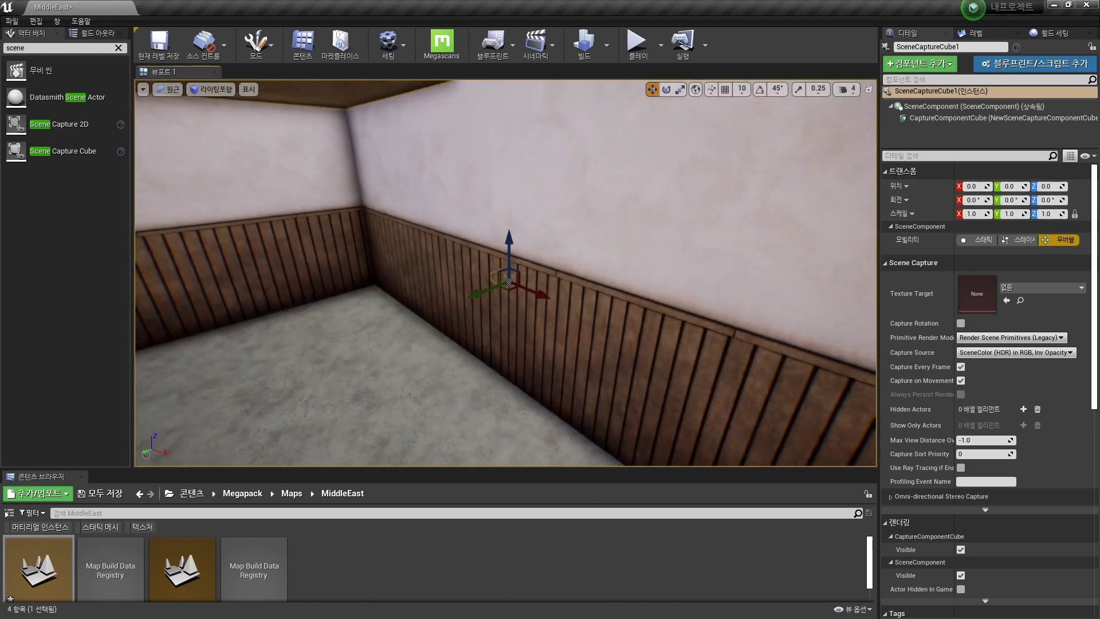
shift+drag(518, 269, 518, 240)
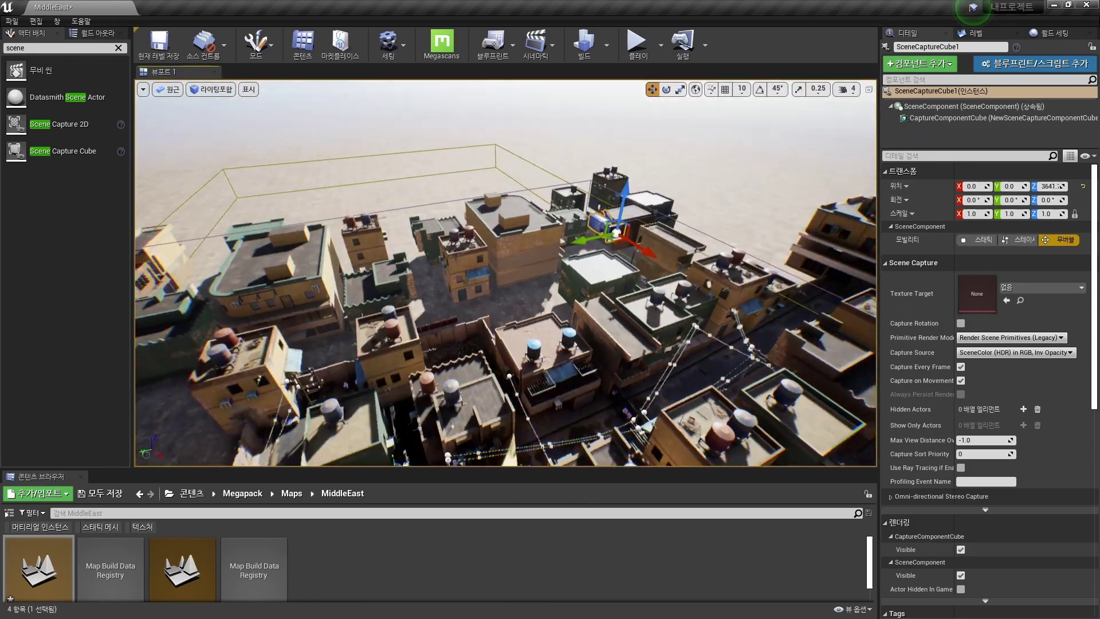
mouse_move(624, 229)
shift+mouse_down()
mouse_move(523, 330)
mouse_move(513, 287)
shift+mouse_up()
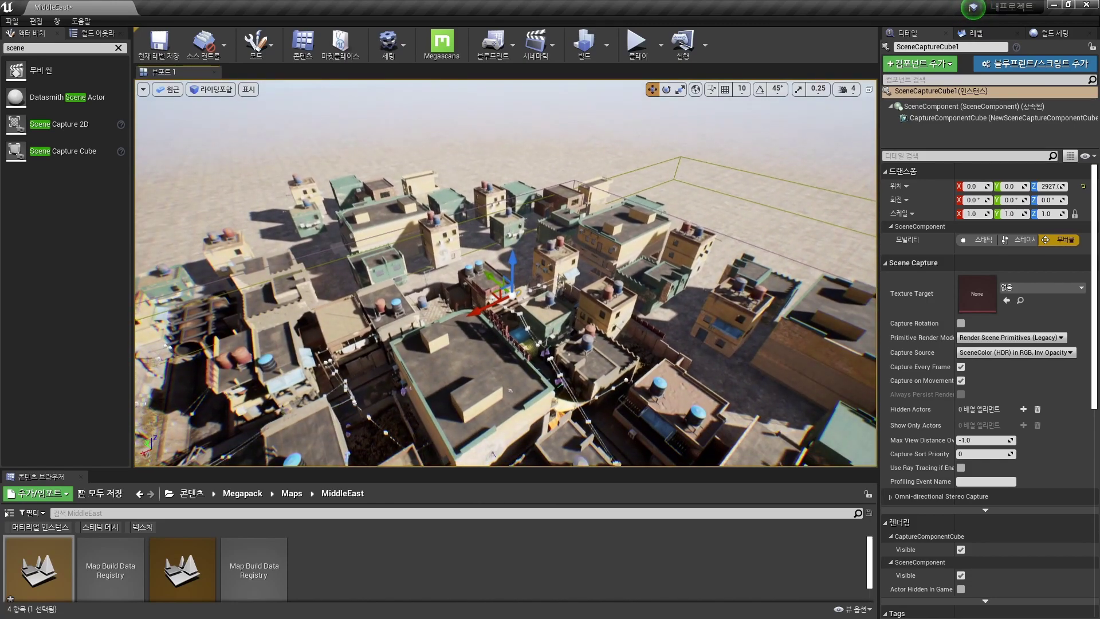
Survey the city around the capture actor in a full-screen viewport
key(F11)
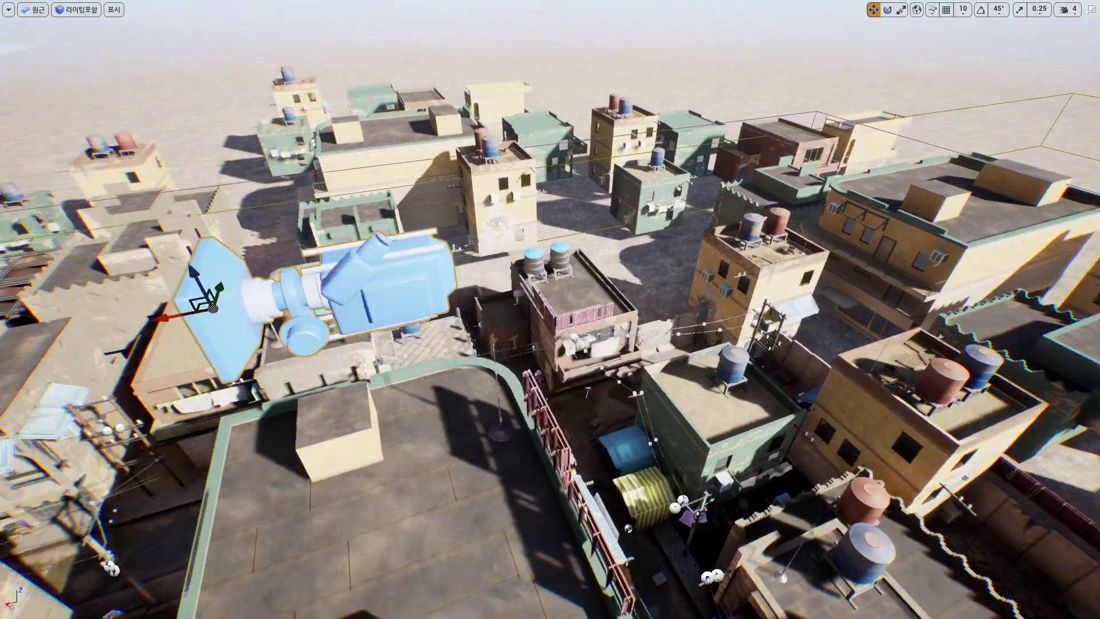
right_drag(551, 309, 551, 309)
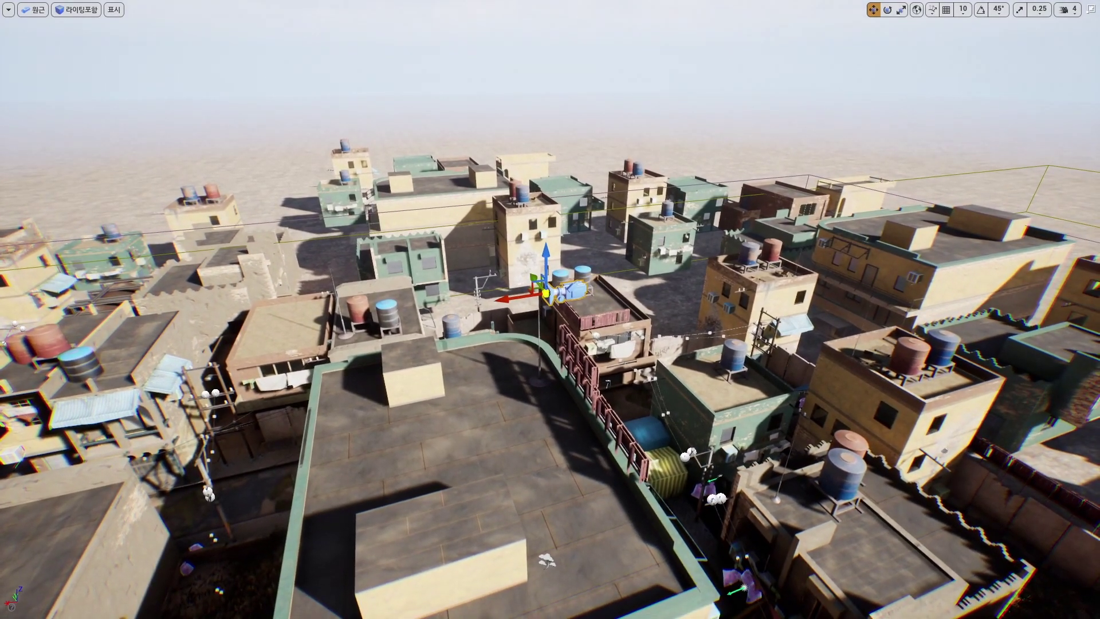
right_drag(550, 310, 550, 309)
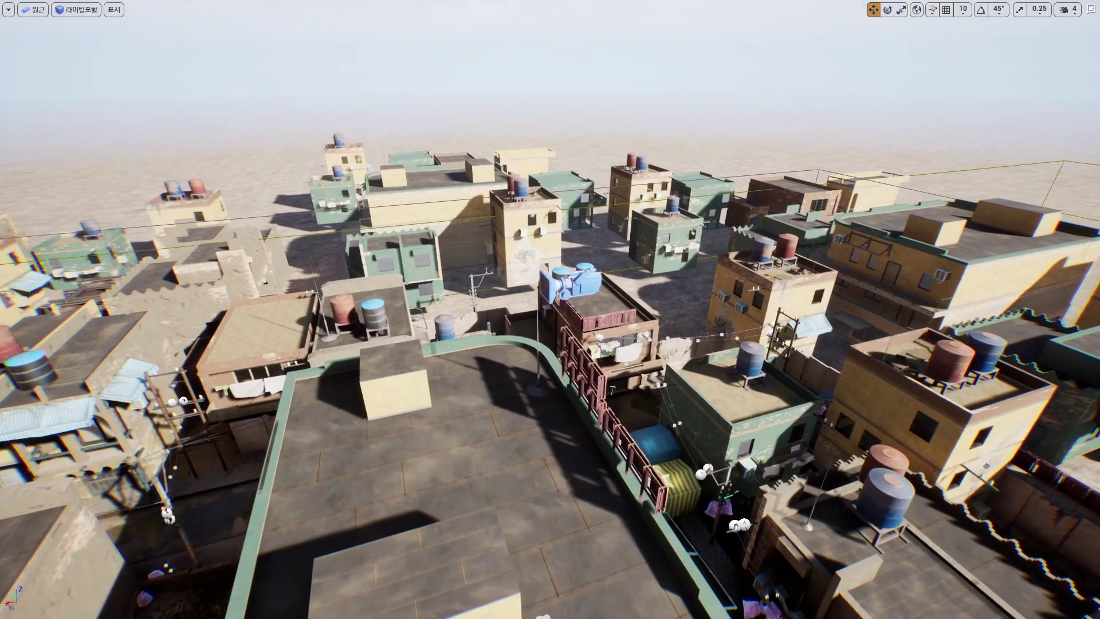
key(F11)
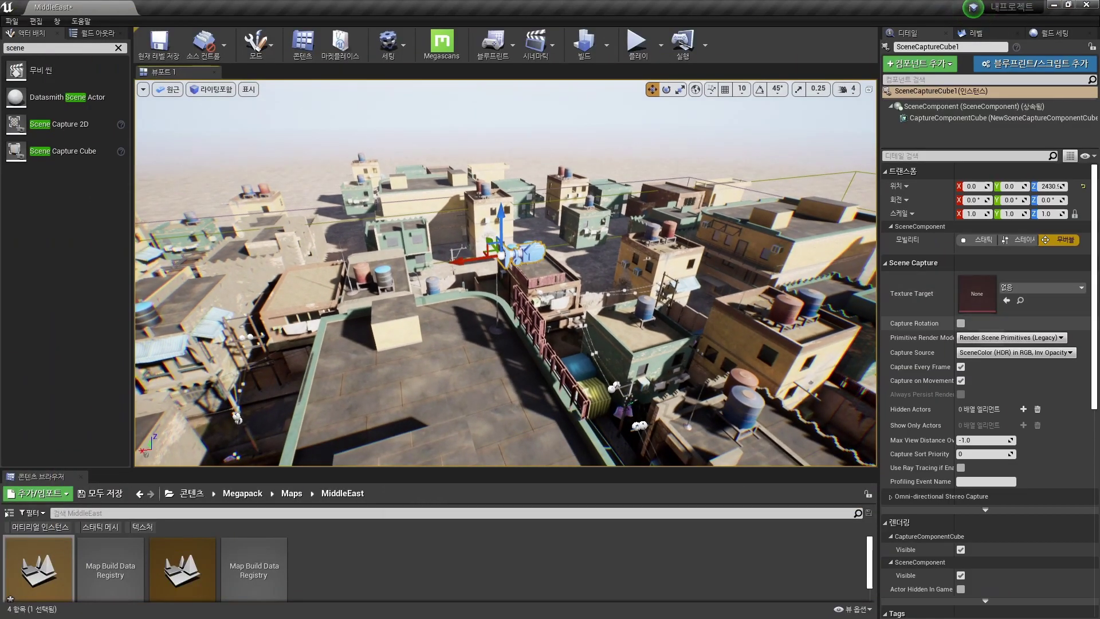
Give the capture a new Cube Render Target and set its size to 1024
click(1042, 288)
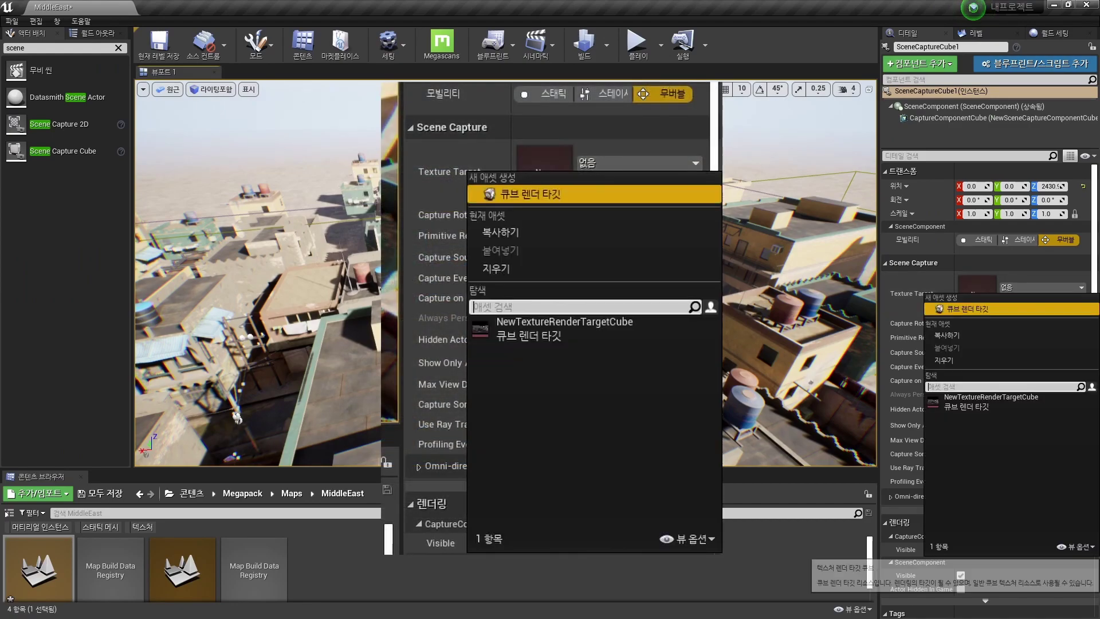
click(969, 308)
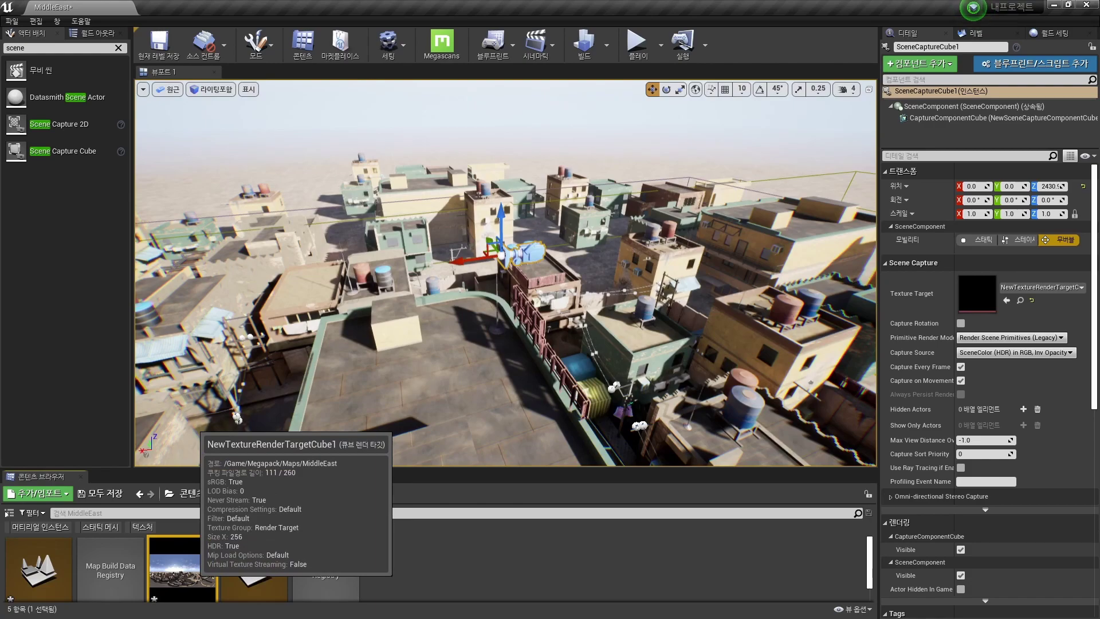
double_click(182, 565)
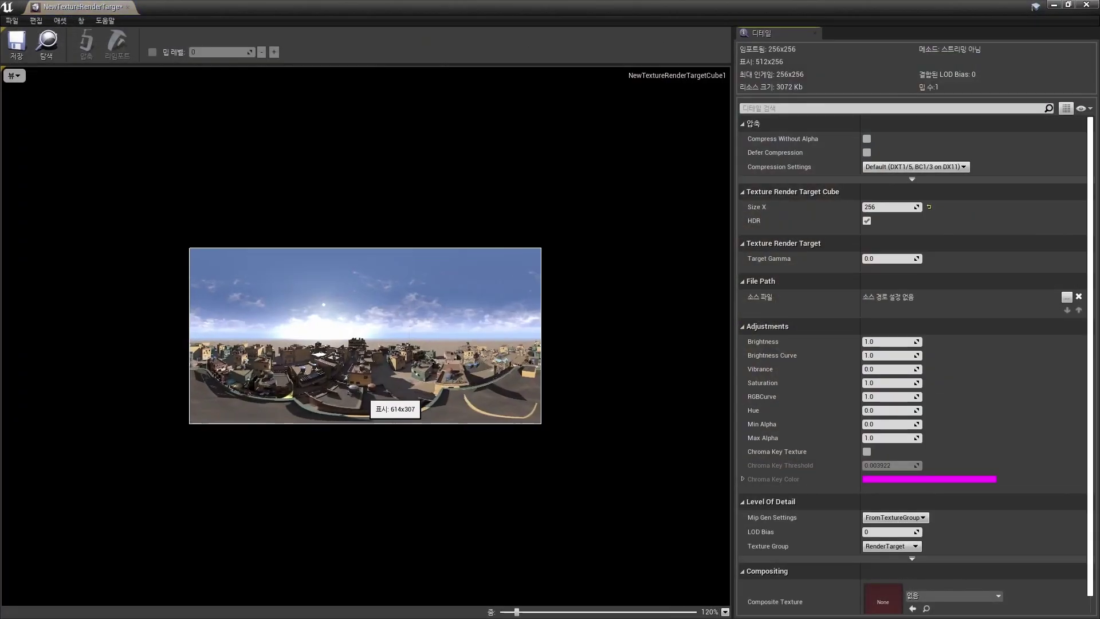
scroll(375, 396, down, 5)
scroll(375, 395, down, 1)
scroll(375, 396, down, 1)
text(1024)
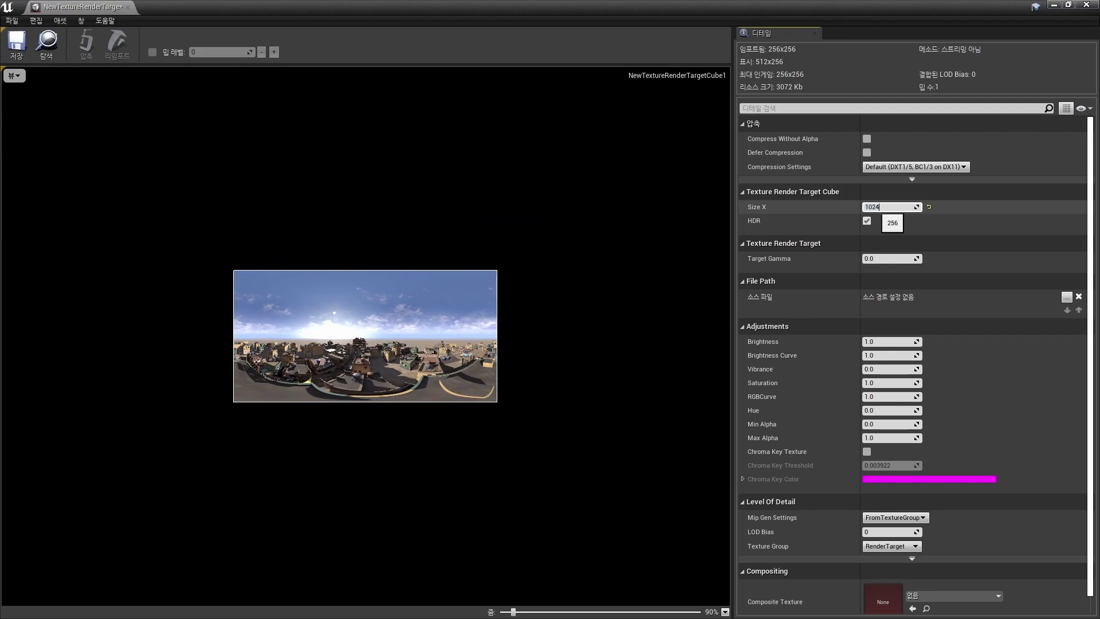
key(Return)
scroll(318, 383, down, 1)
scroll(319, 383, down, 1)
scroll(319, 383, down, 1)
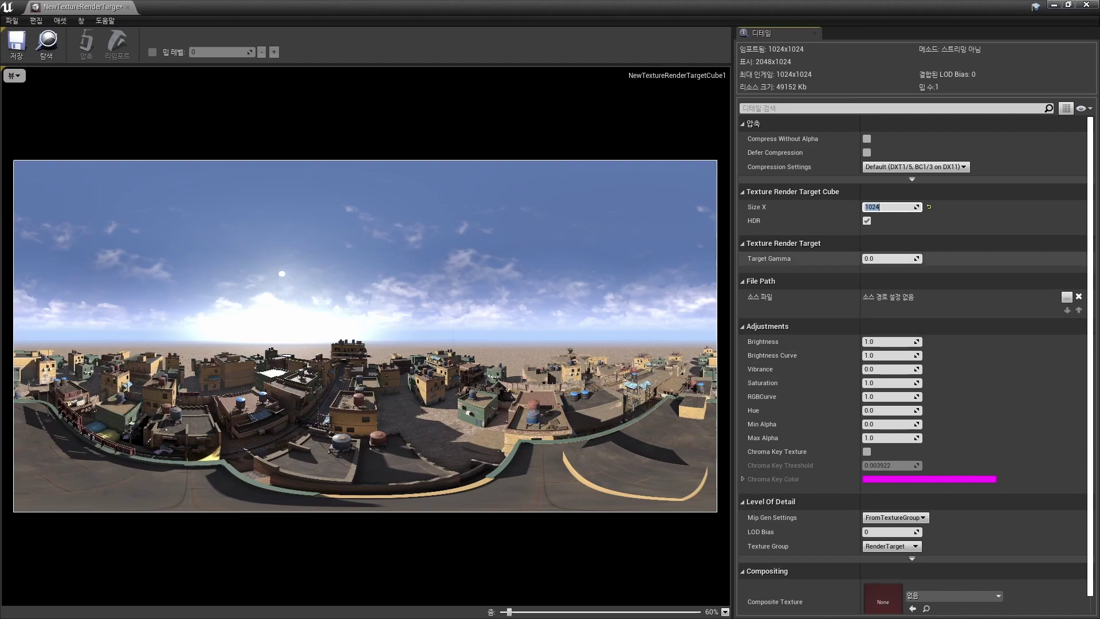
scroll(802, 335, down, 1)
Set the Capture Source to Final Color (HDR) in Linear sRGB gamut
scroll(802, 335, up, 1)
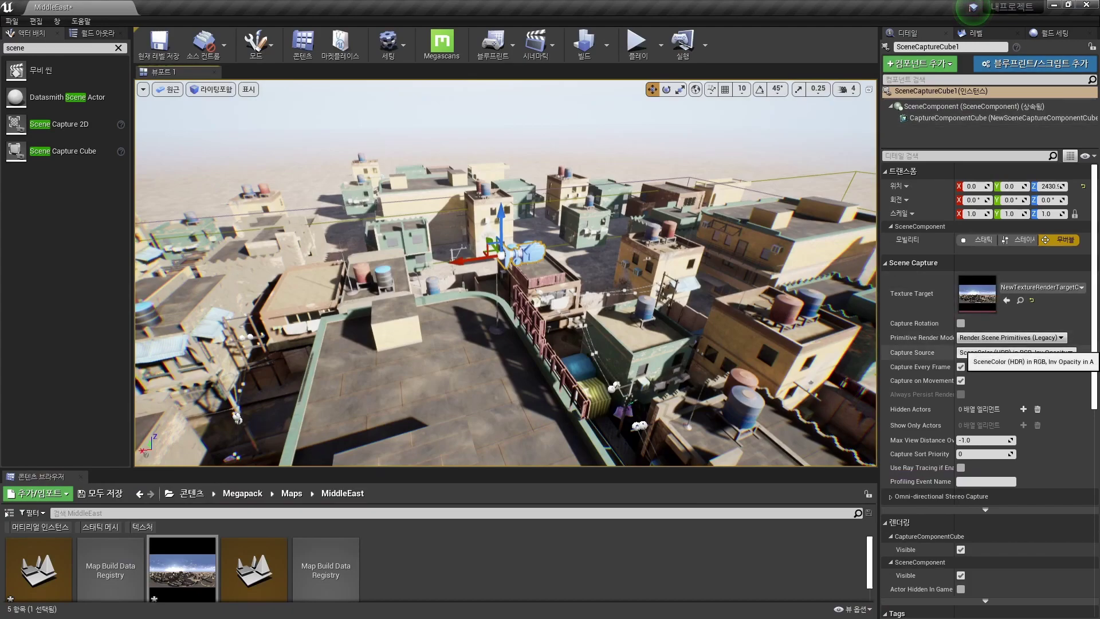
click(1051, 352)
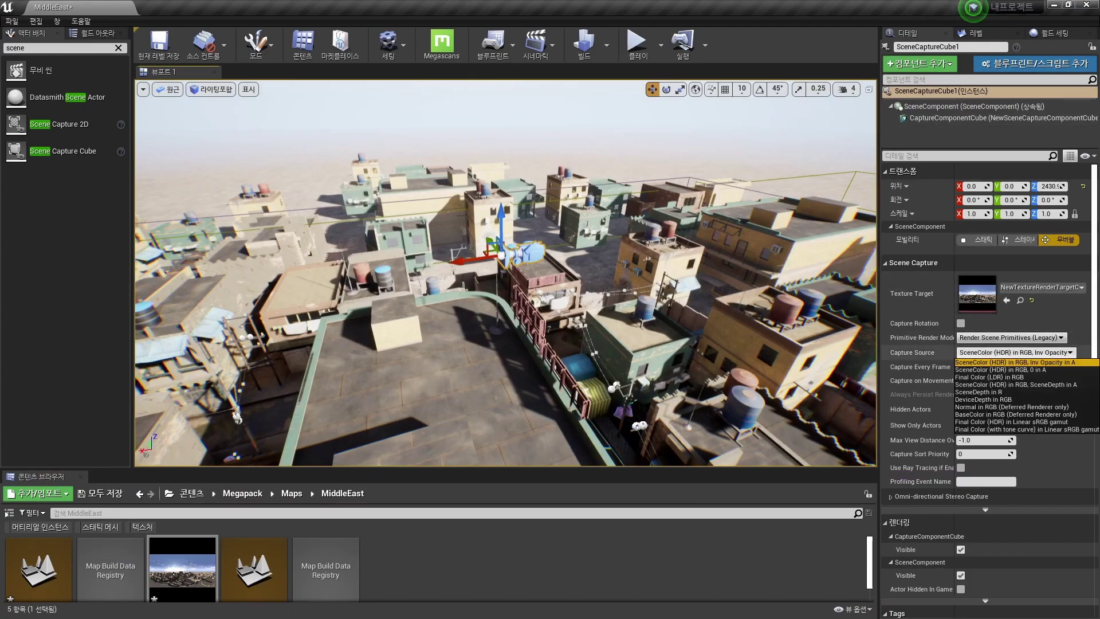
click(1011, 422)
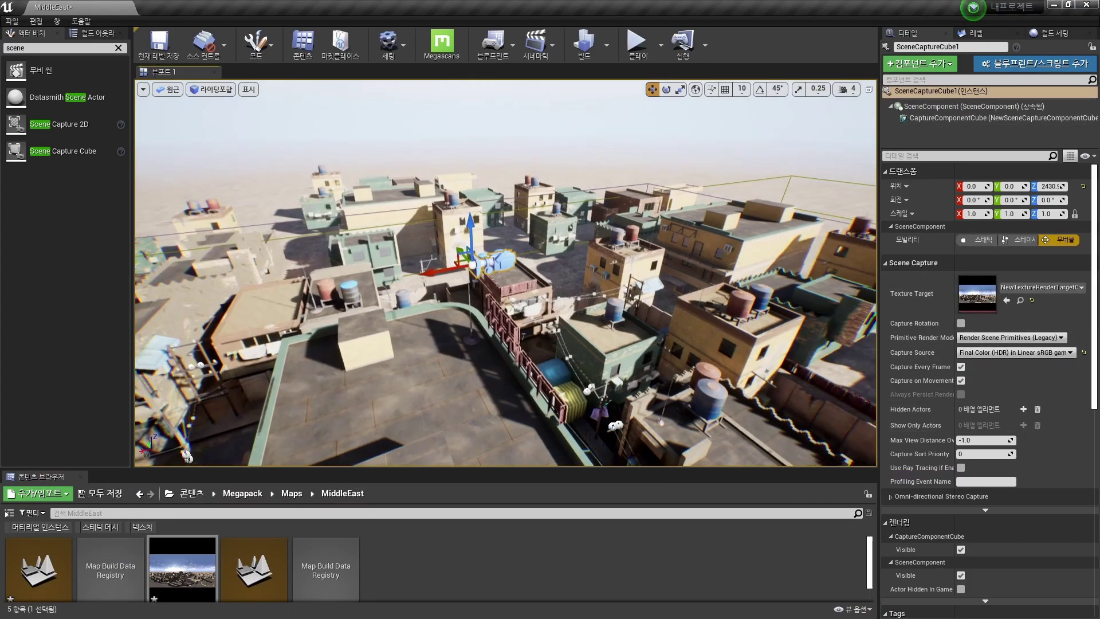
key(f)
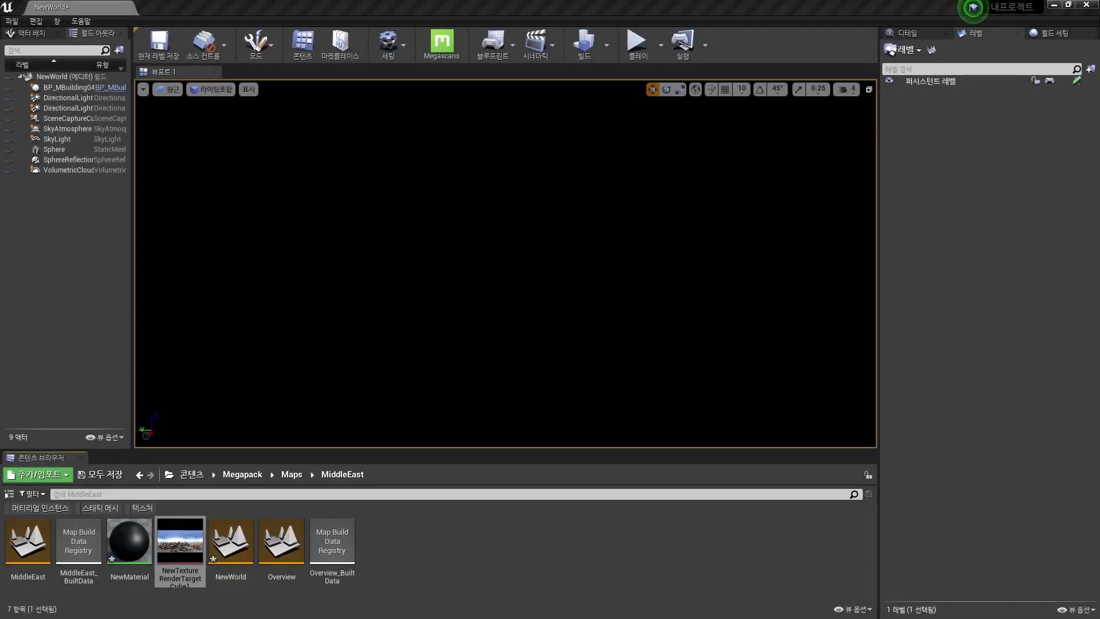
Create static texture NewTextureRenderTargetCube1_Tex from the cube render target and open it
right_click(180, 544)
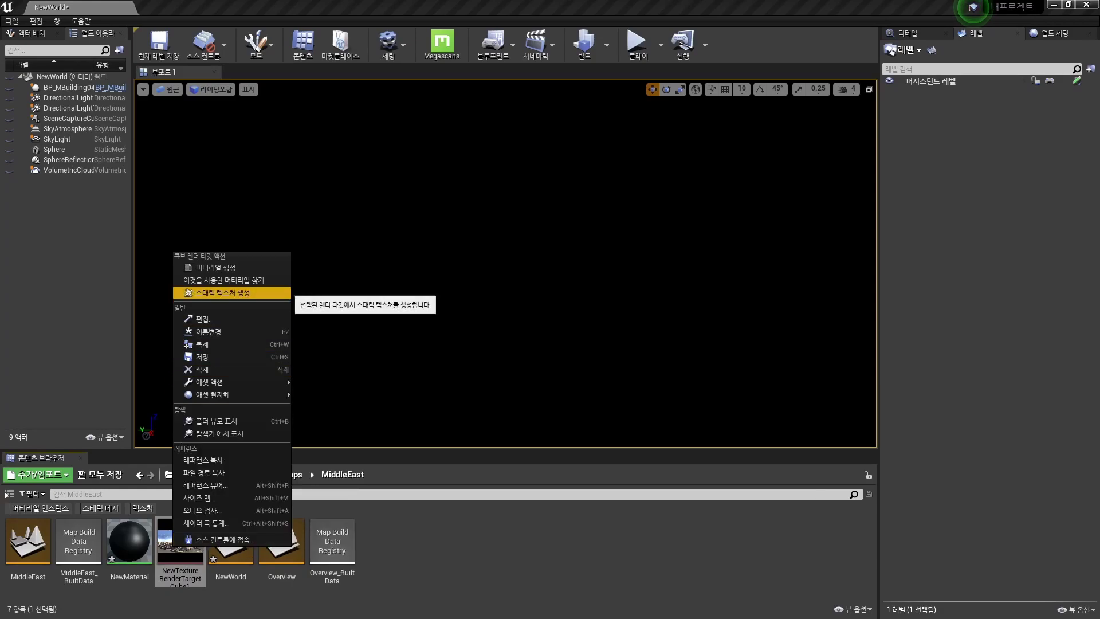
click(283, 293)
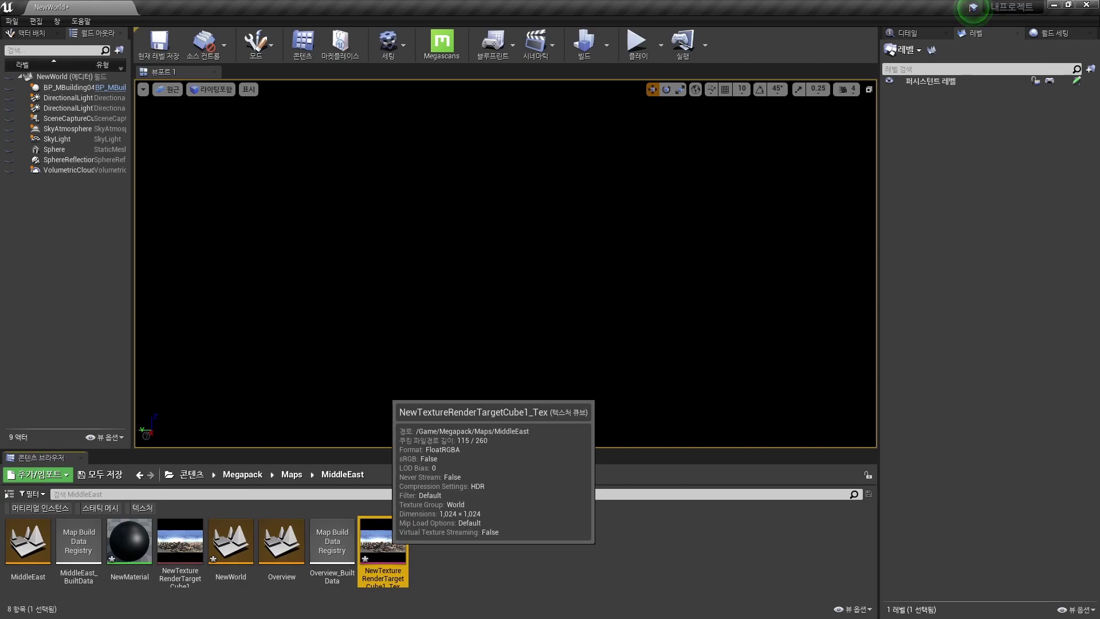
double_click(383, 542)
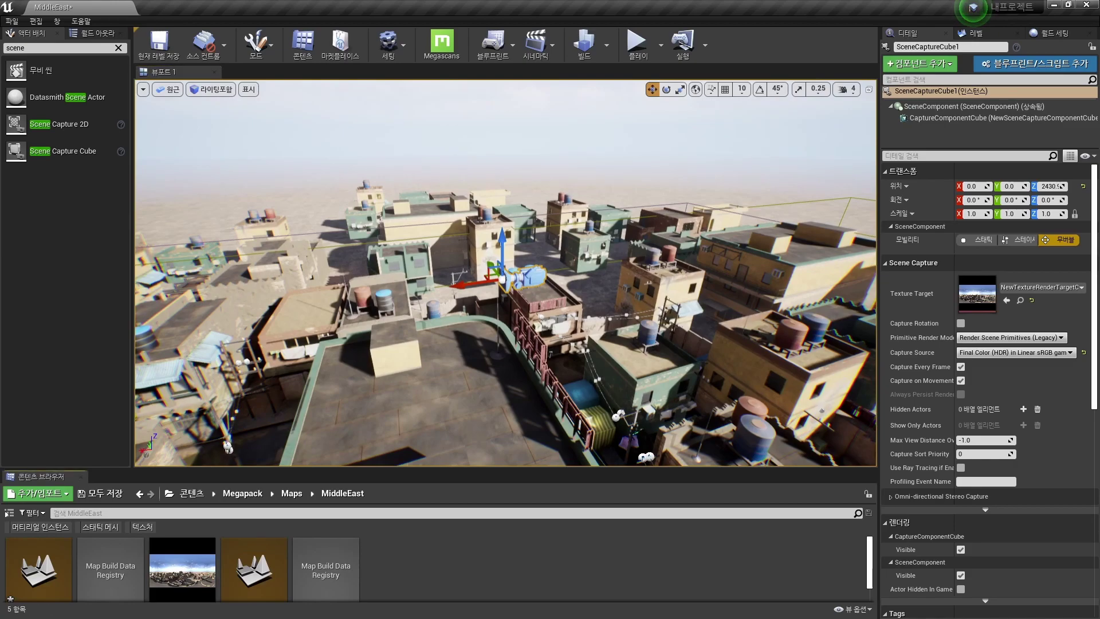
Create a NewWorld level asset, save both pending levels, and open NewWorld
right_click(430, 566)
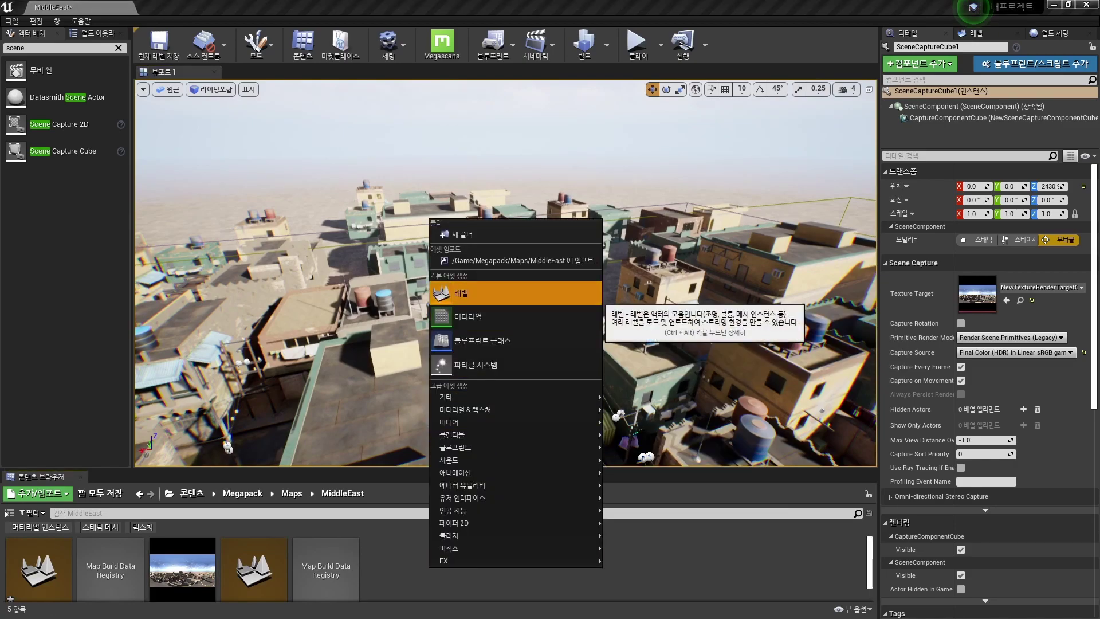
click(599, 295)
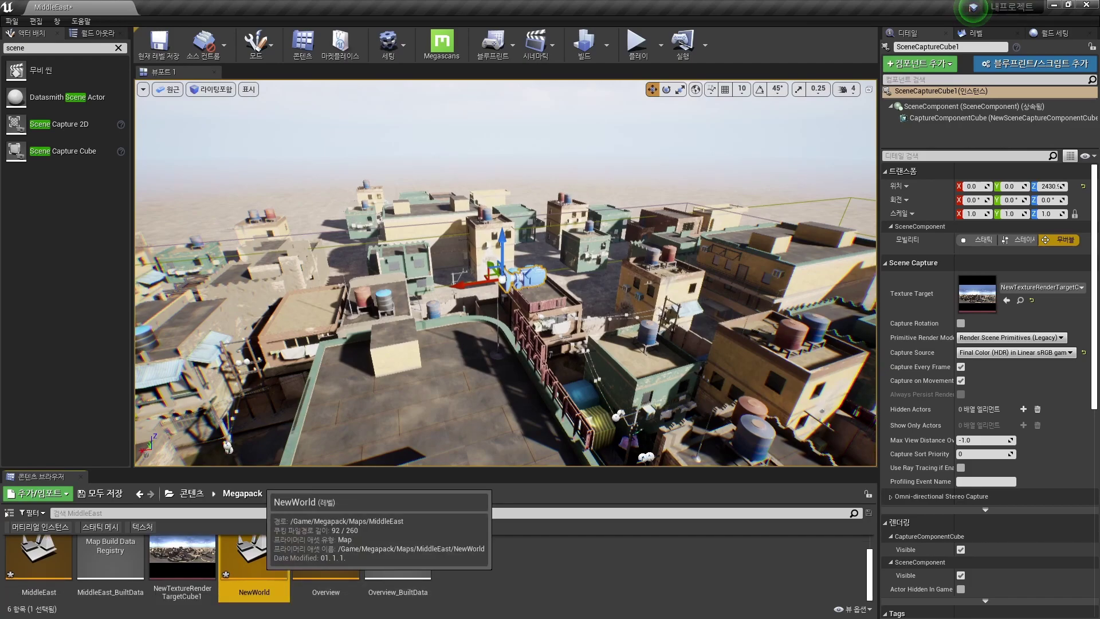
double_click(254, 558)
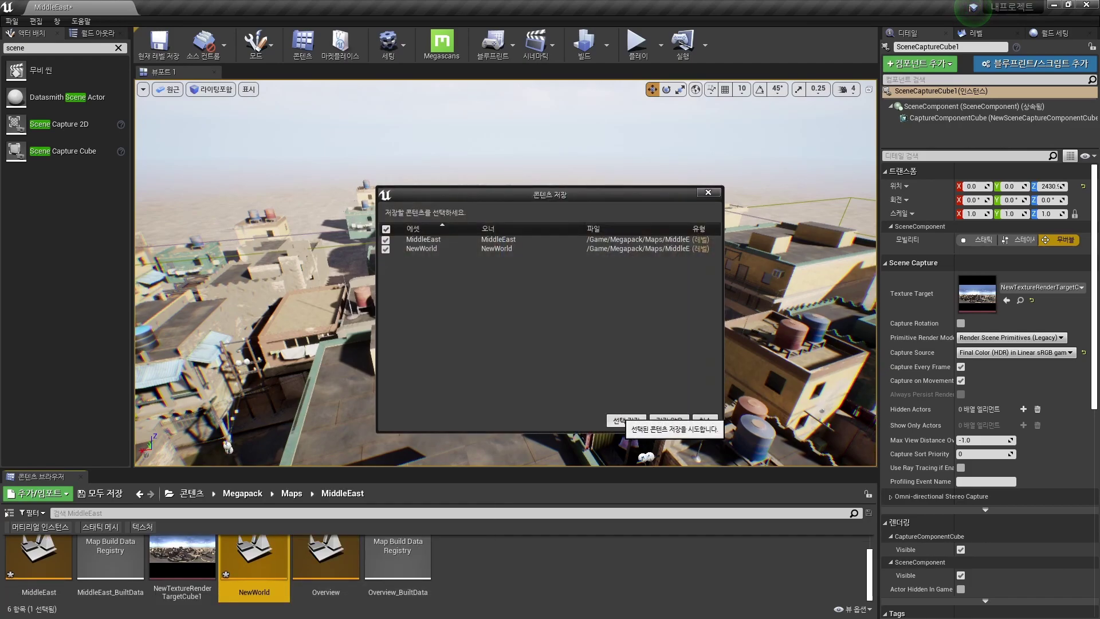
click(626, 421)
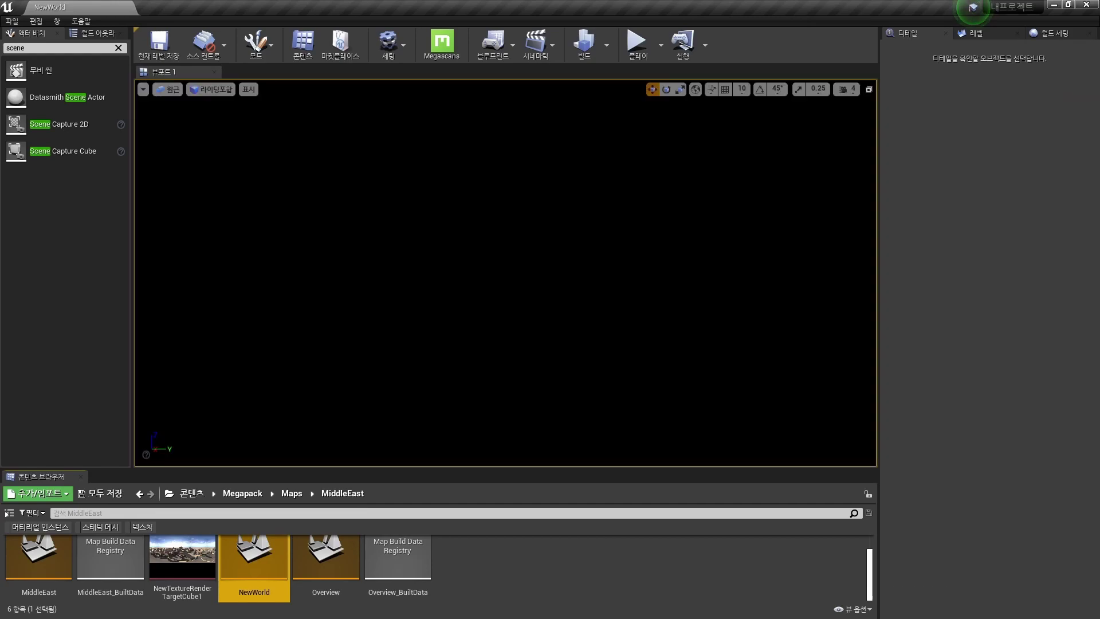
Create and open NewMaterial, dropping NewTextureRenderTargetCube1 into its graph as a Texture Sample
right_click(491, 565)
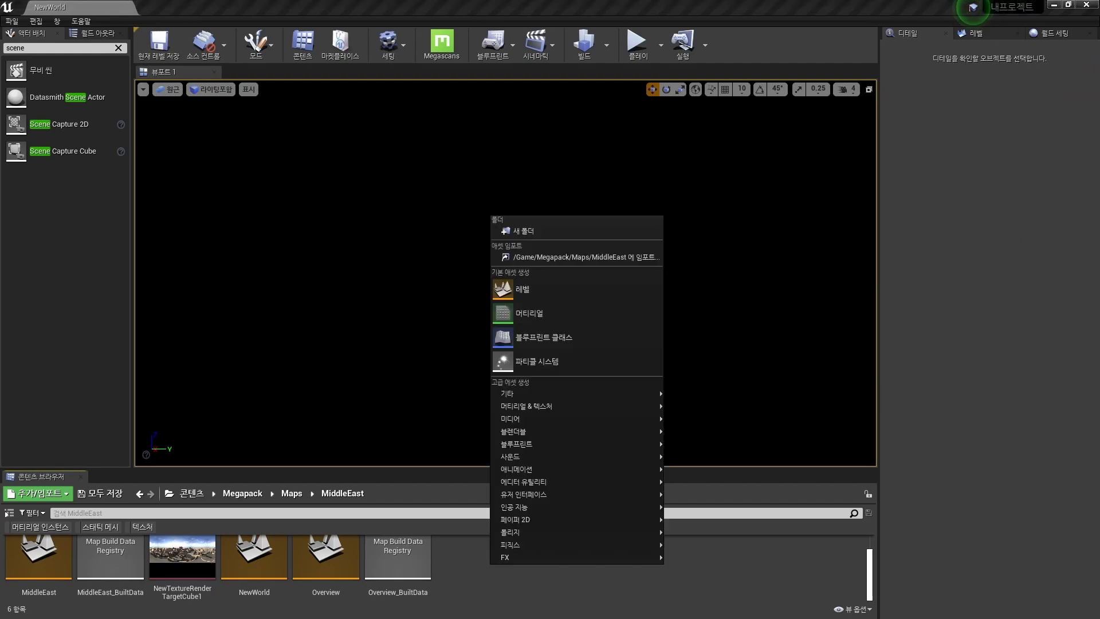
click(573, 314)
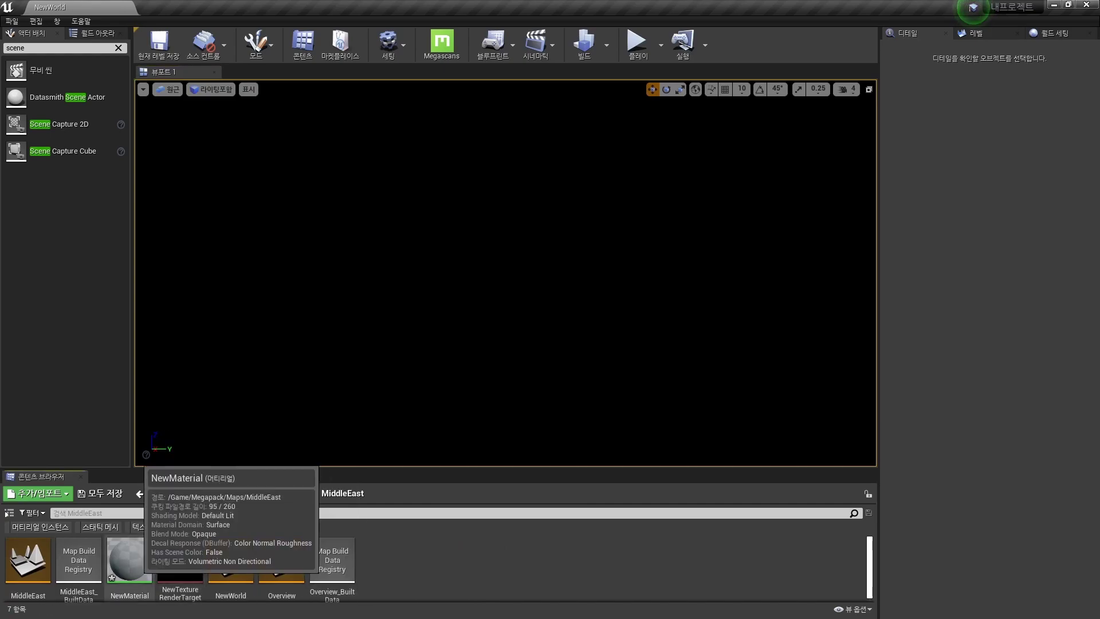
double_click(130, 559)
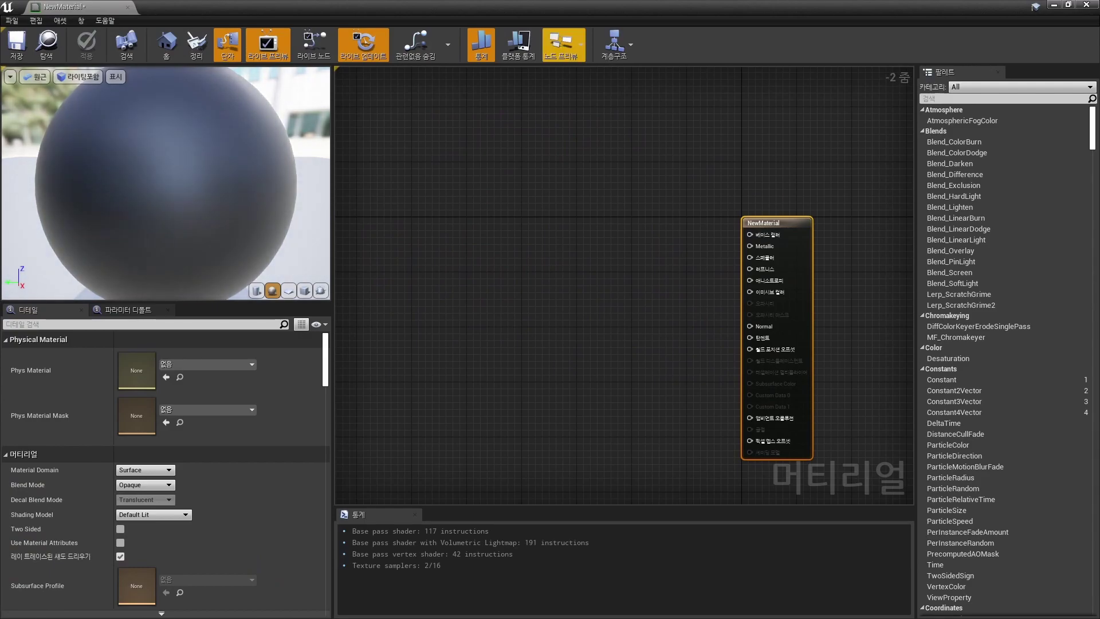
drag(601, 8, 672, 54)
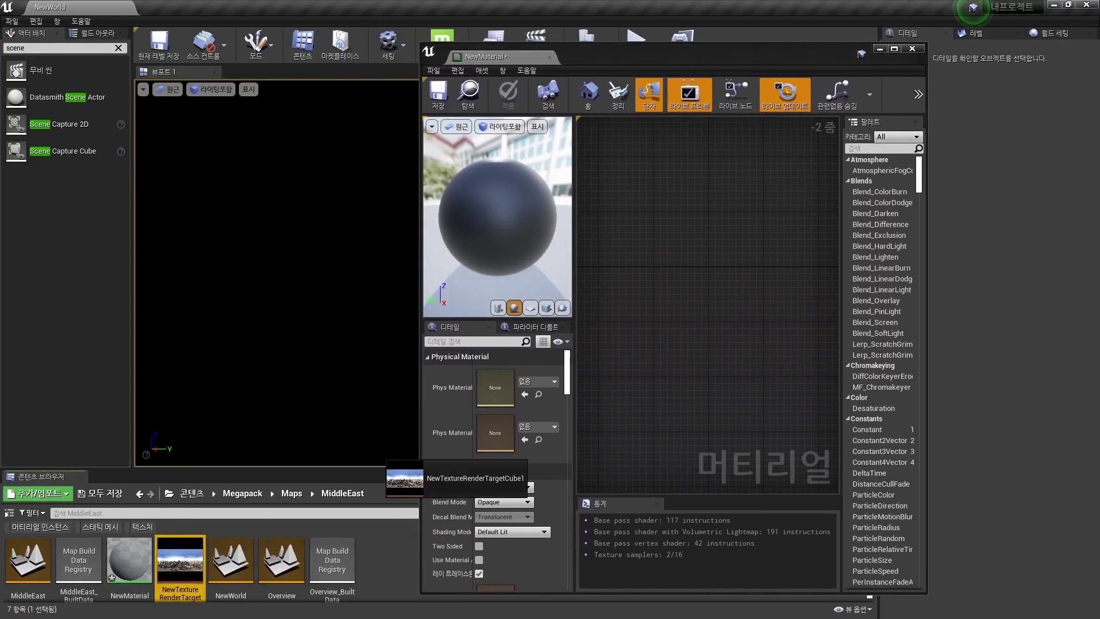
mouse_move(180, 564)
mouse_down()
mouse_move(691, 335)
mouse_move(682, 316)
mouse_up()
Wire the Texture Sample's RGB output into the material's Emissive Color
click(894, 49)
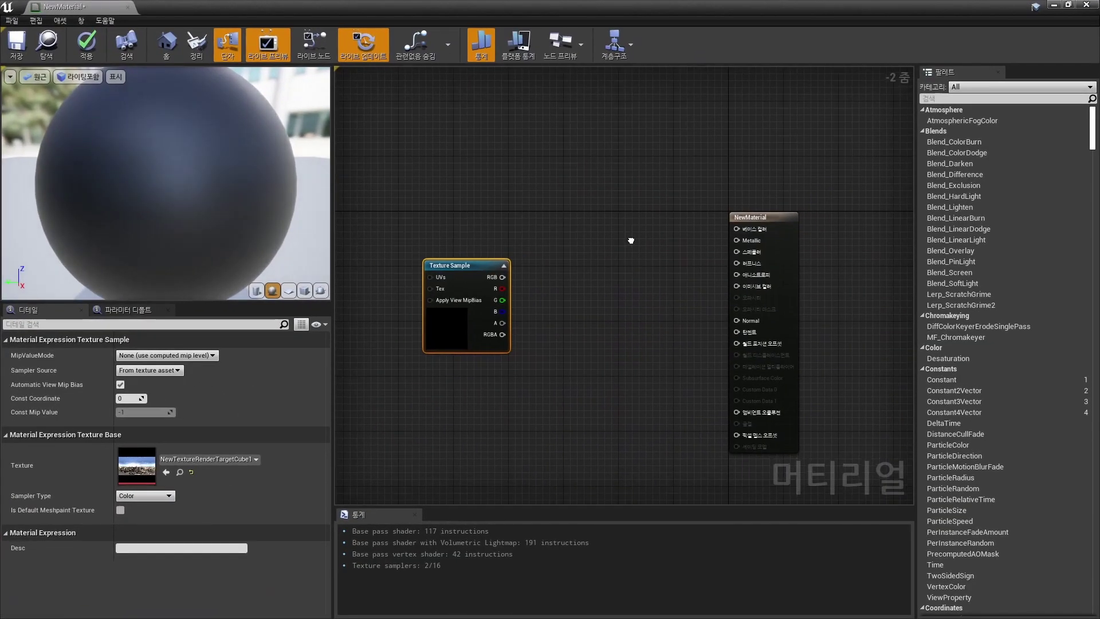
click(631, 239)
click(481, 274)
scroll(481, 274, up, 2)
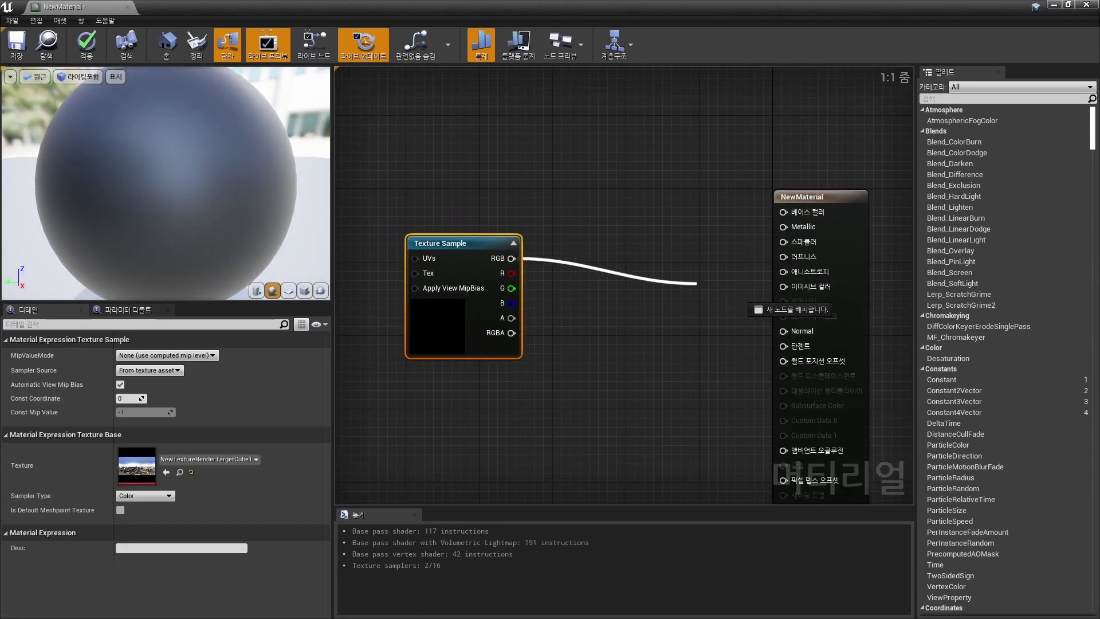
drag(774, 289, 784, 287)
scroll(636, 259, down, 1)
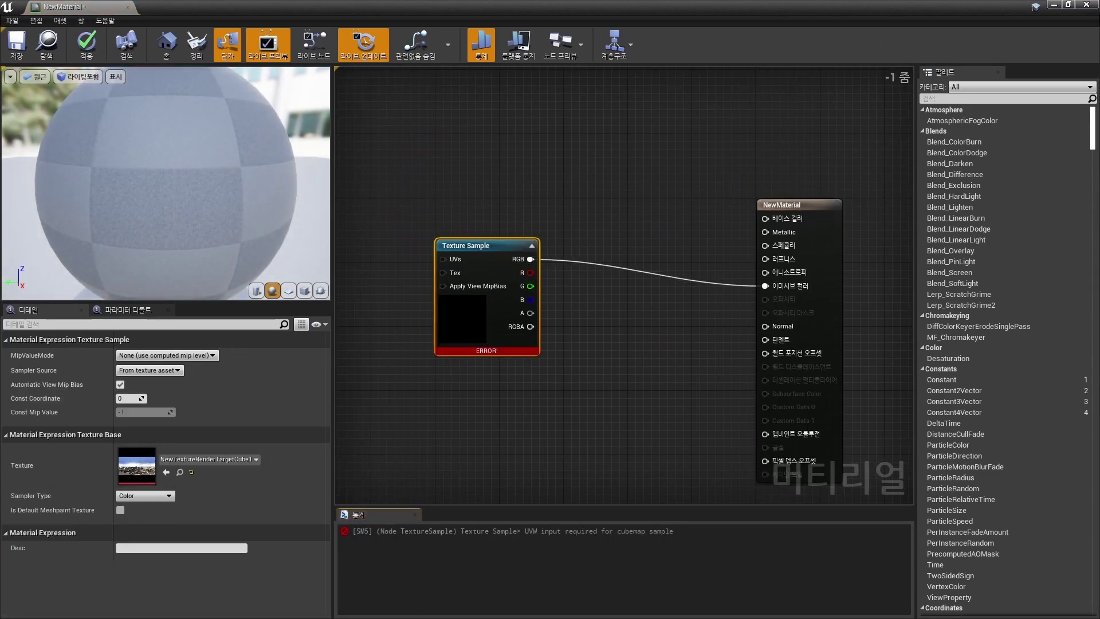
right_drag(630, 401, 706, 399)
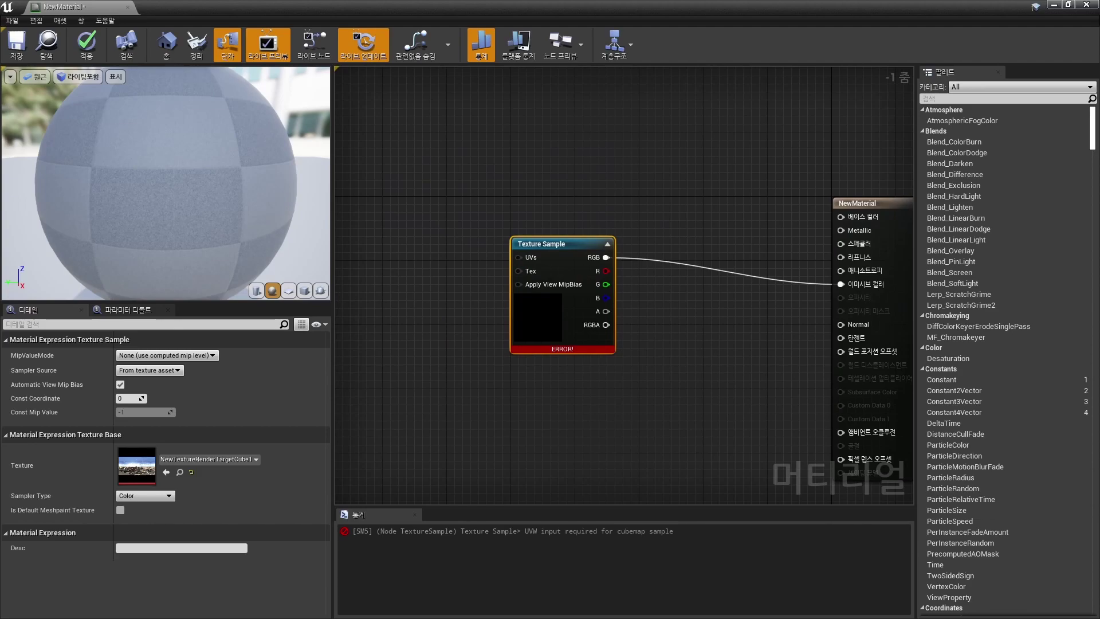
right_drag(516, 344, 649, 343)
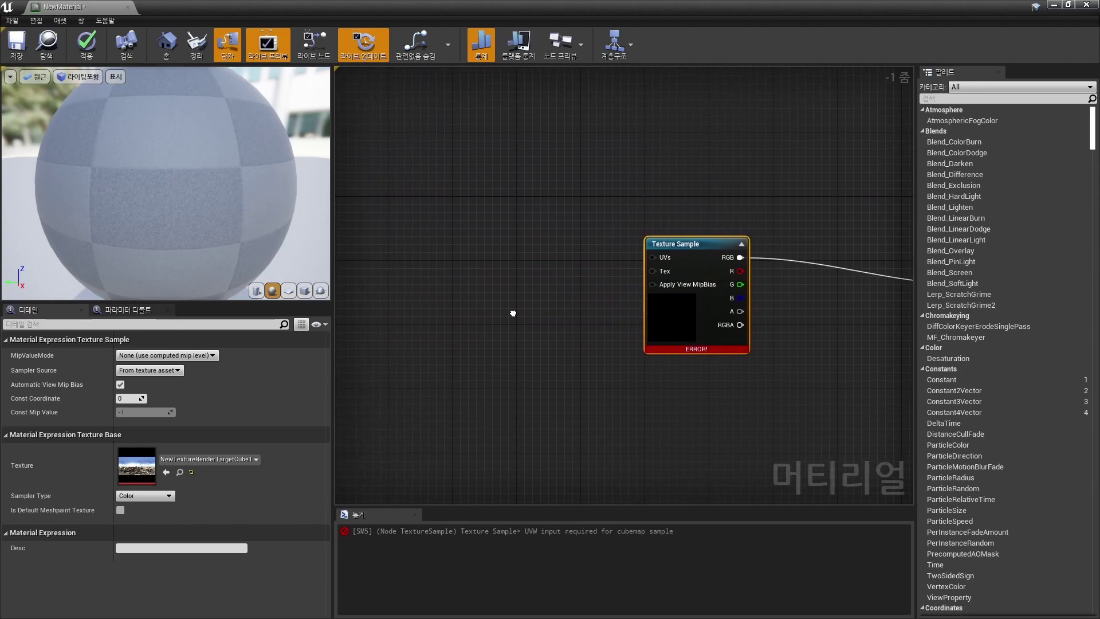
right_drag(513, 314, 571, 309)
Add TextureCoordinate and UVToLongLat nodes and chain them into the Texture Sample's UVs
right_click(476, 282)
text(tex)
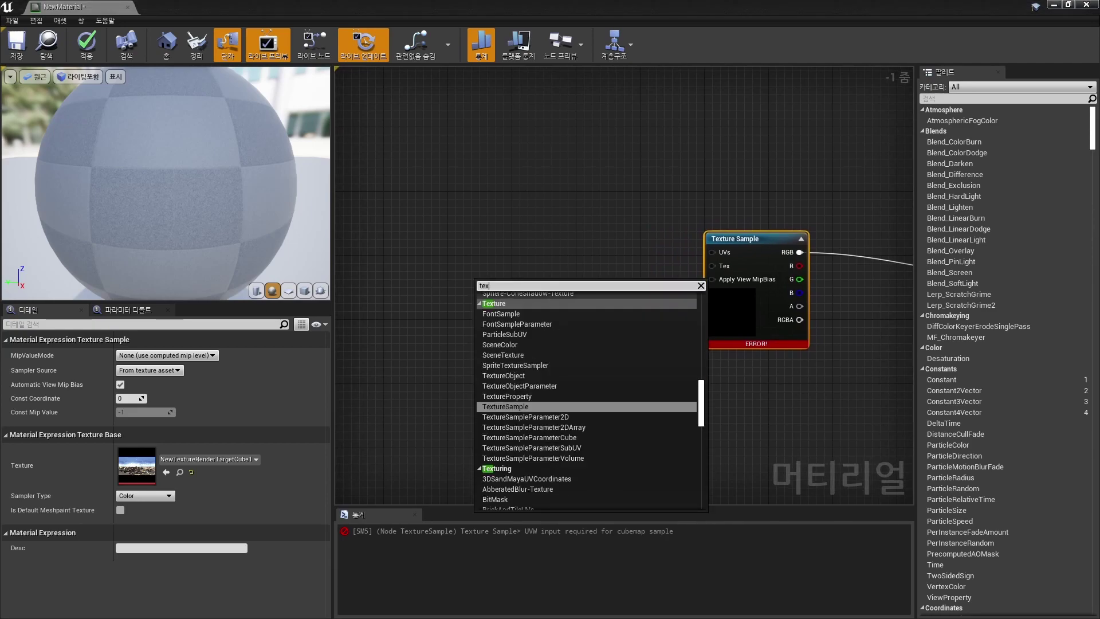
text(c)
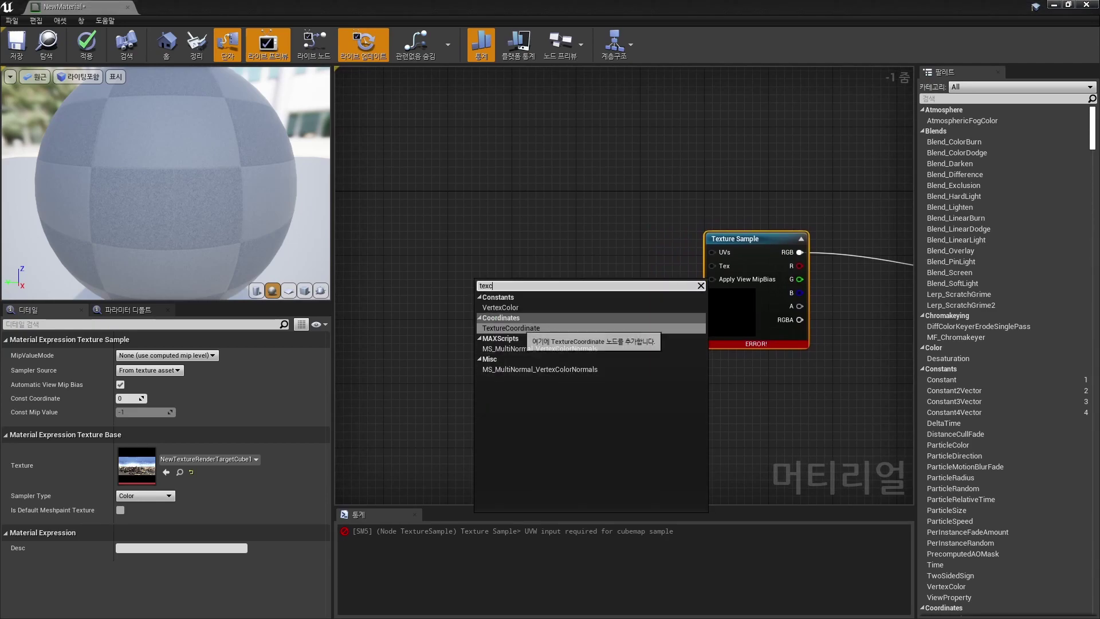
key(Return)
right_click(504, 274)
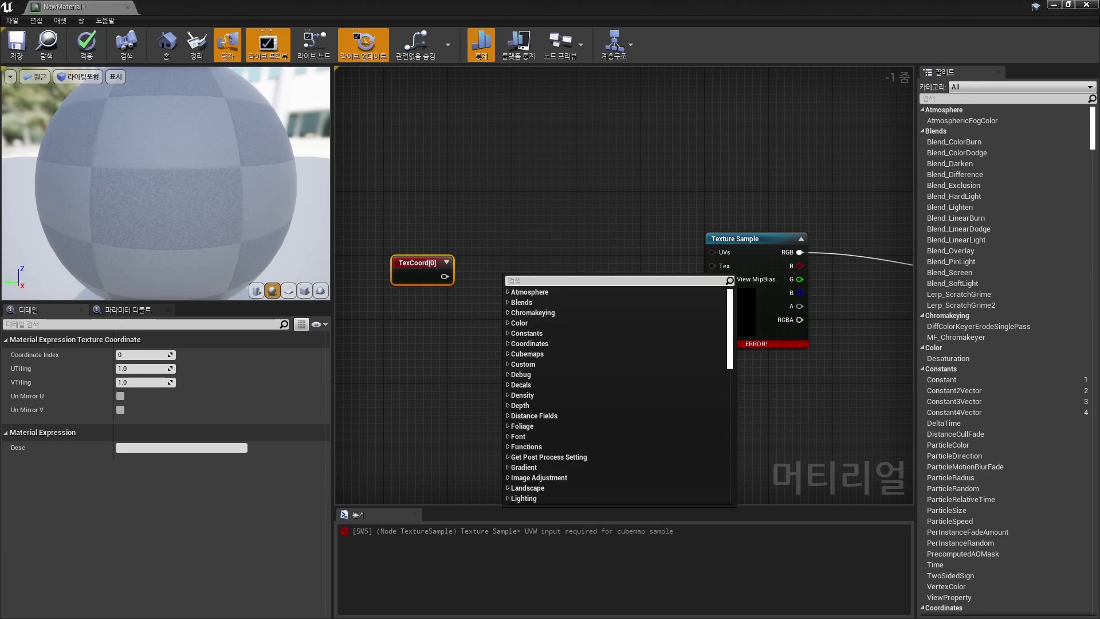
text(uv)
key(Return)
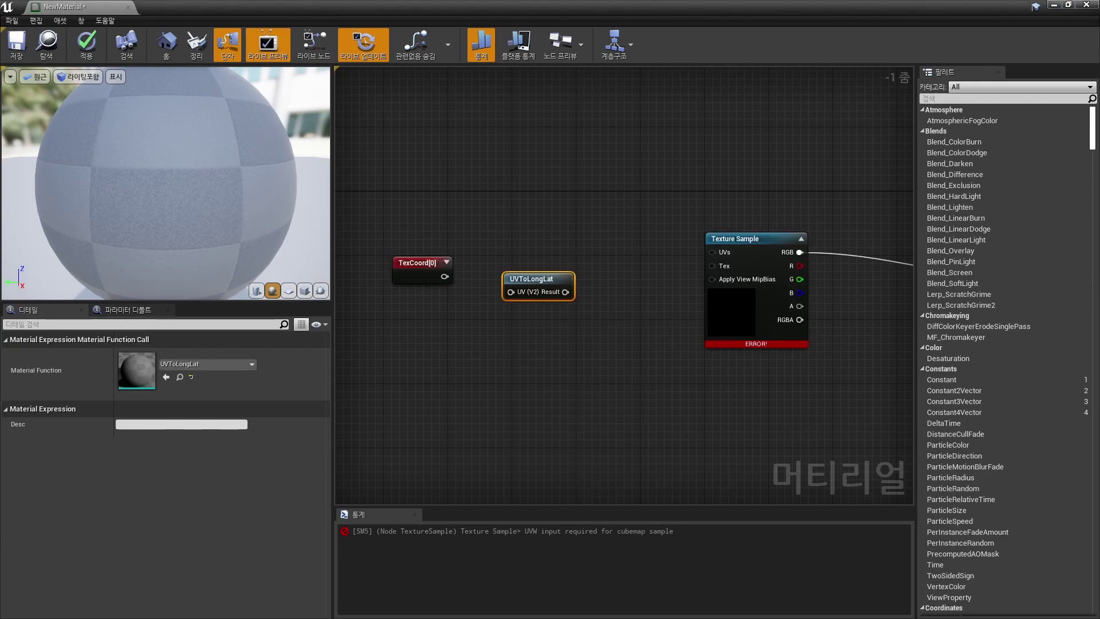
drag(553, 291, 661, 271)
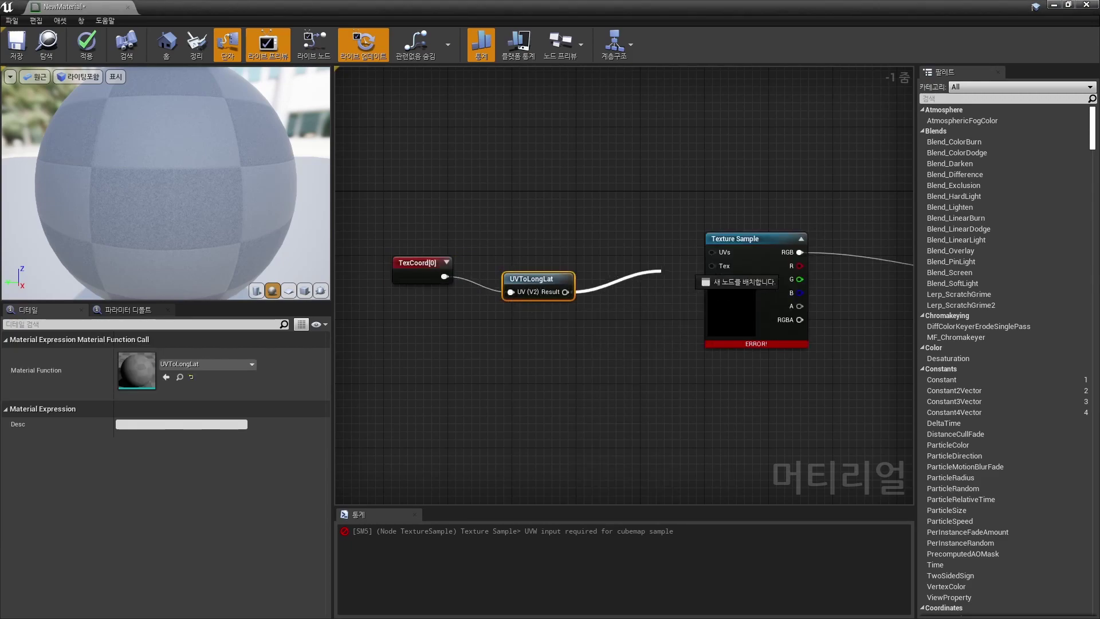
right_drag(565, 289, 339, 280)
Tick Two Sided on NewMaterial's result node and apply the changes
click(339, 280)
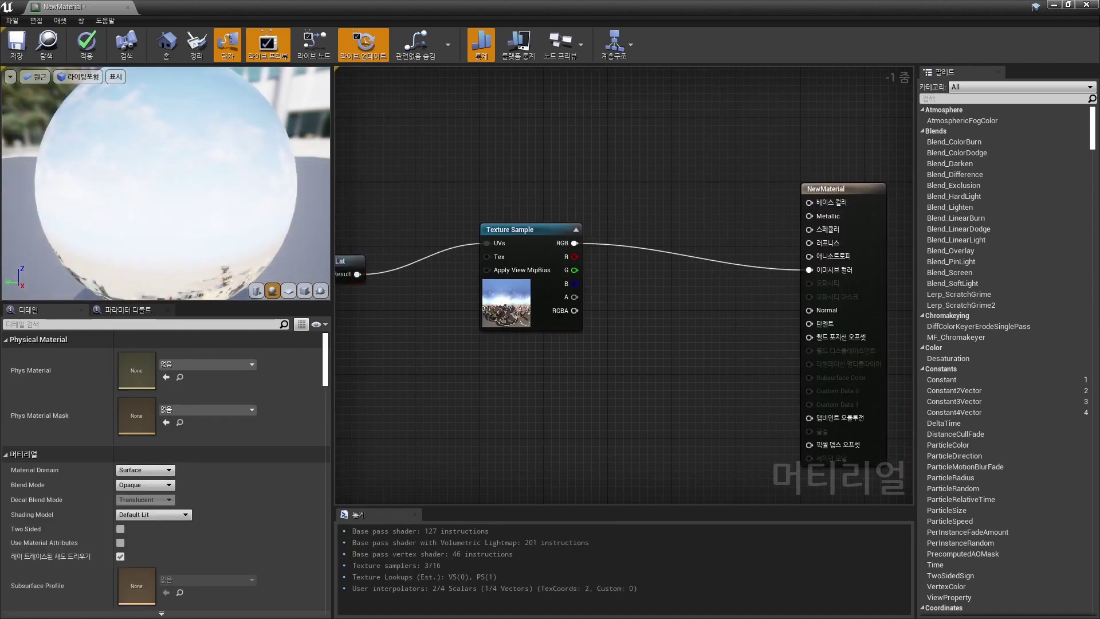
mouse_move(166, 183)
mouse_down()
mouse_move(115, 172)
mouse_move(143, 172)
mouse_move(171, 217)
mouse_up()
scroll(167, 183, down, 3)
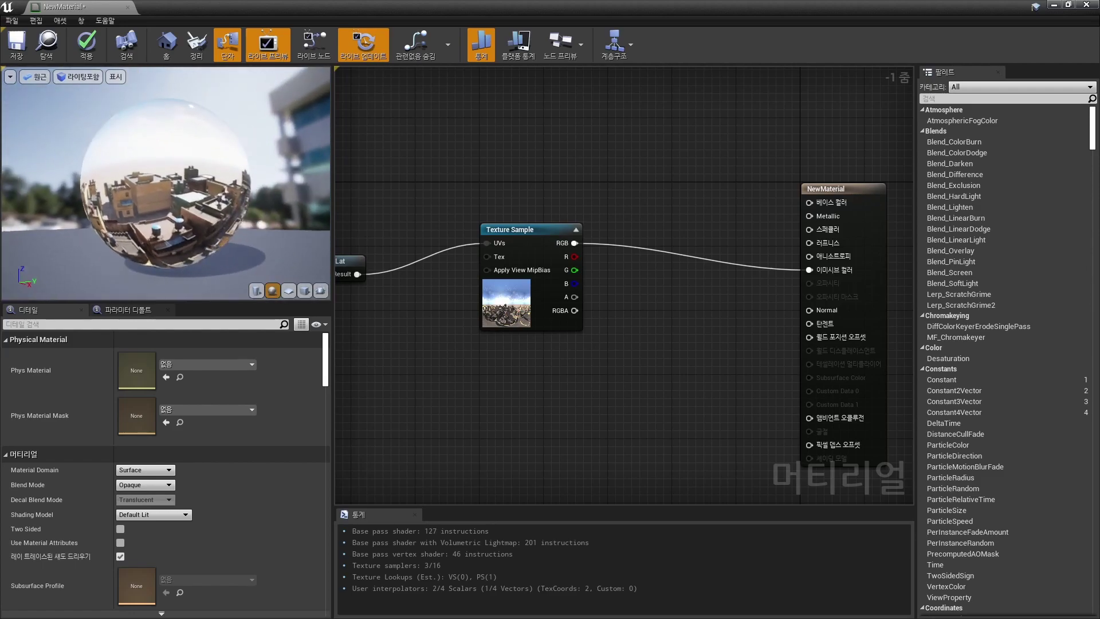
click(830, 203)
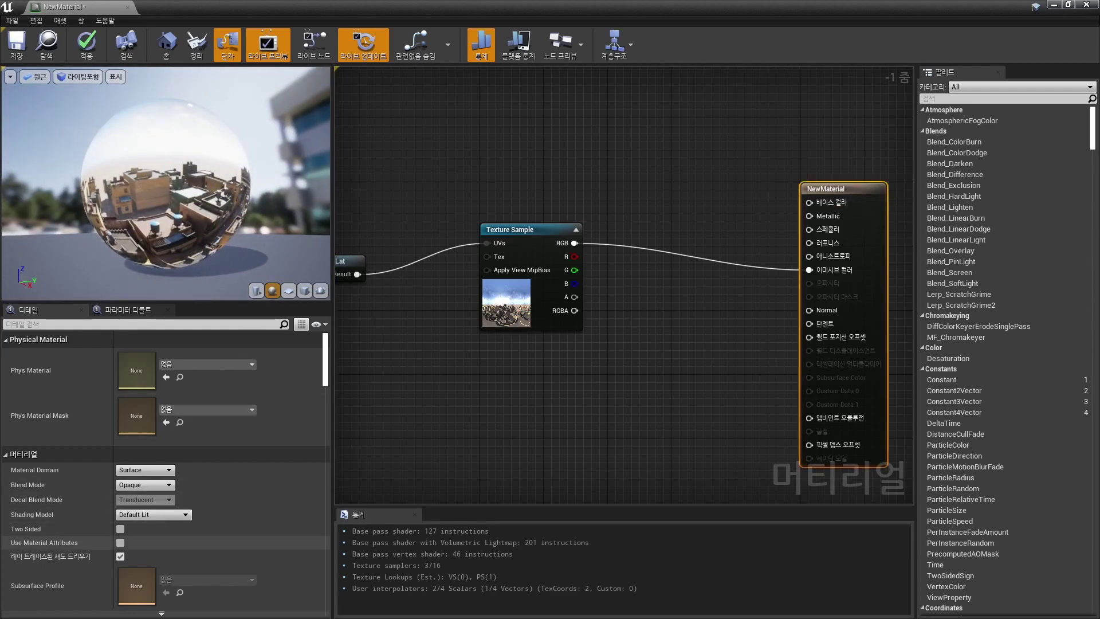
click(120, 529)
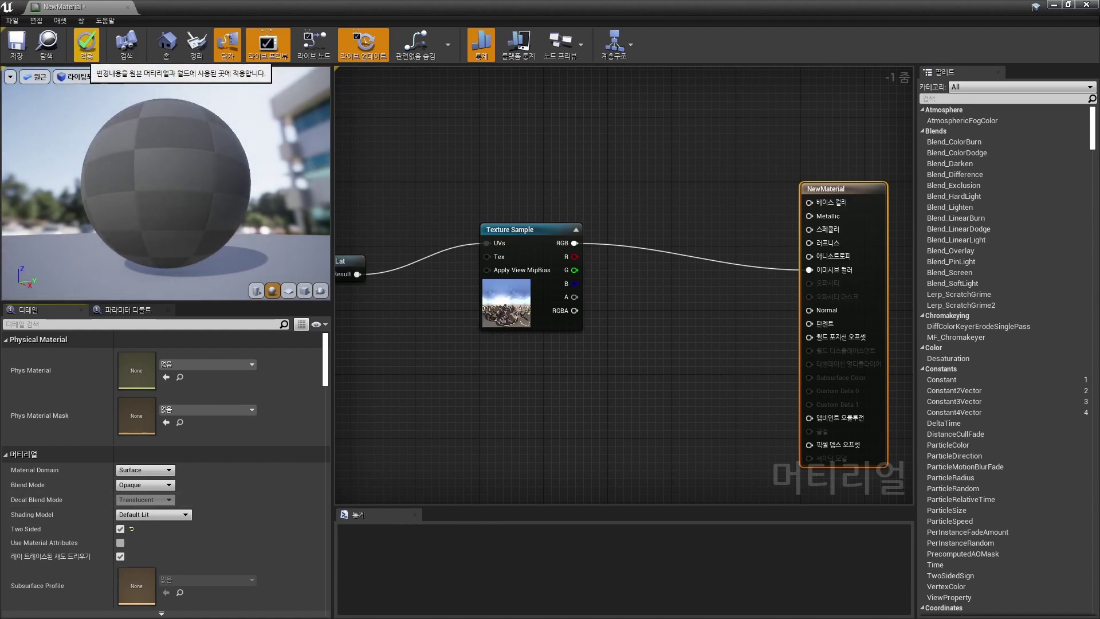
click(86, 43)
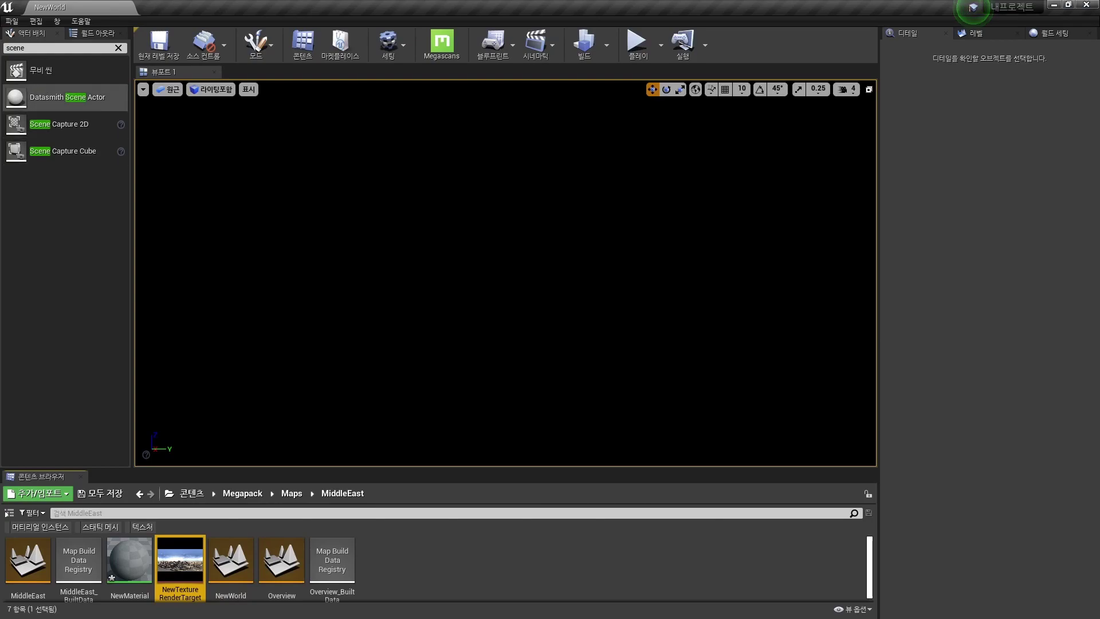
Place a Sphere at the origin, assign NewMaterial, and scale it up to about 151.3
click(119, 48)
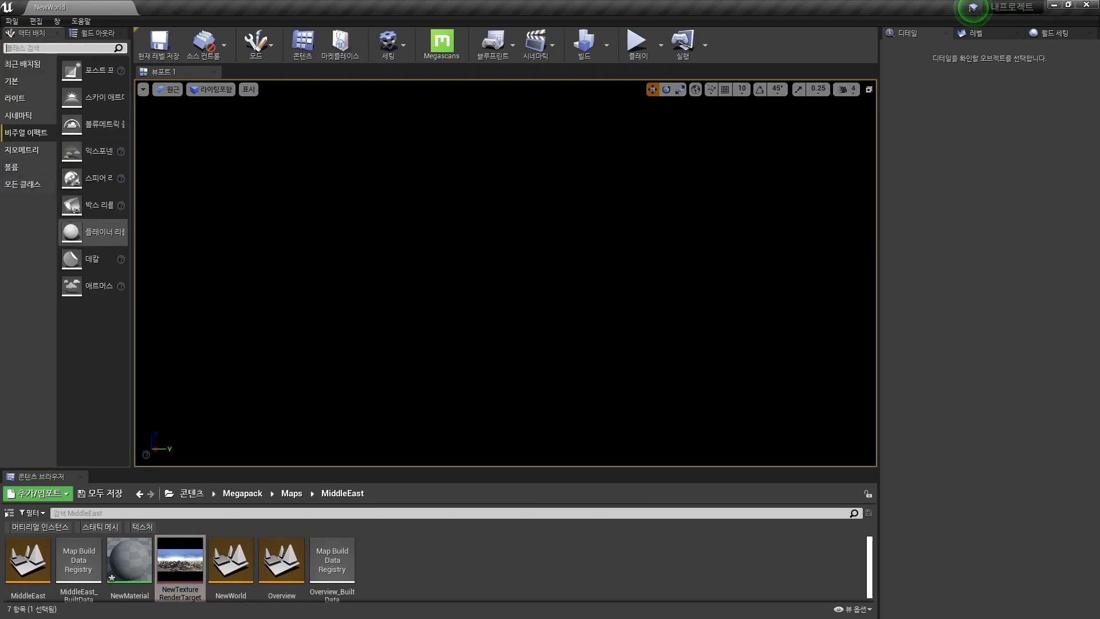
click(23, 81)
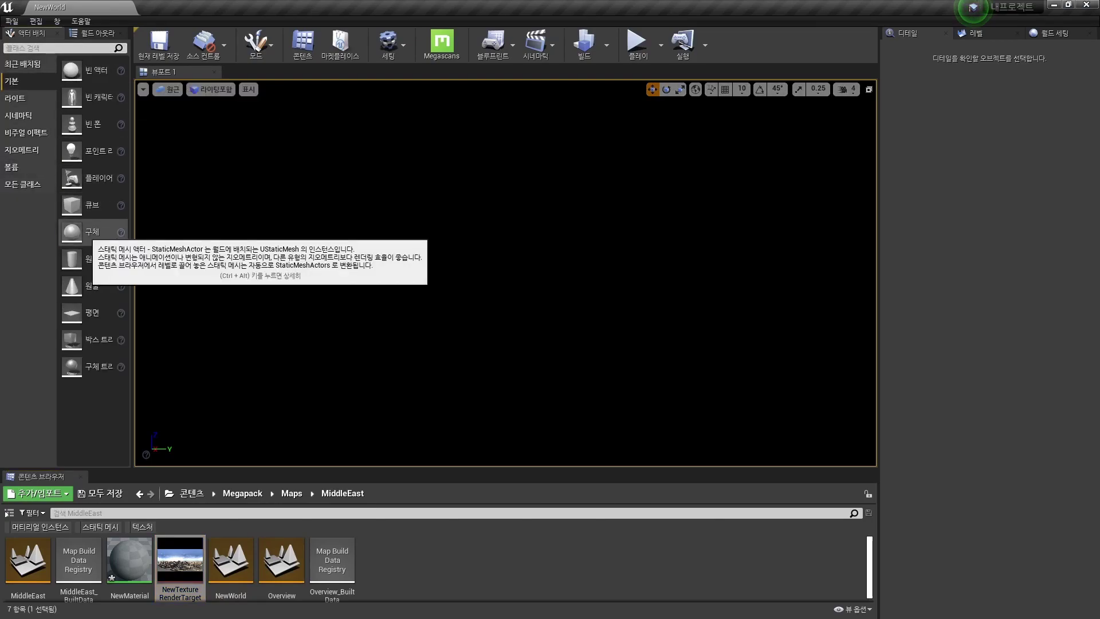
drag(73, 232, 463, 274)
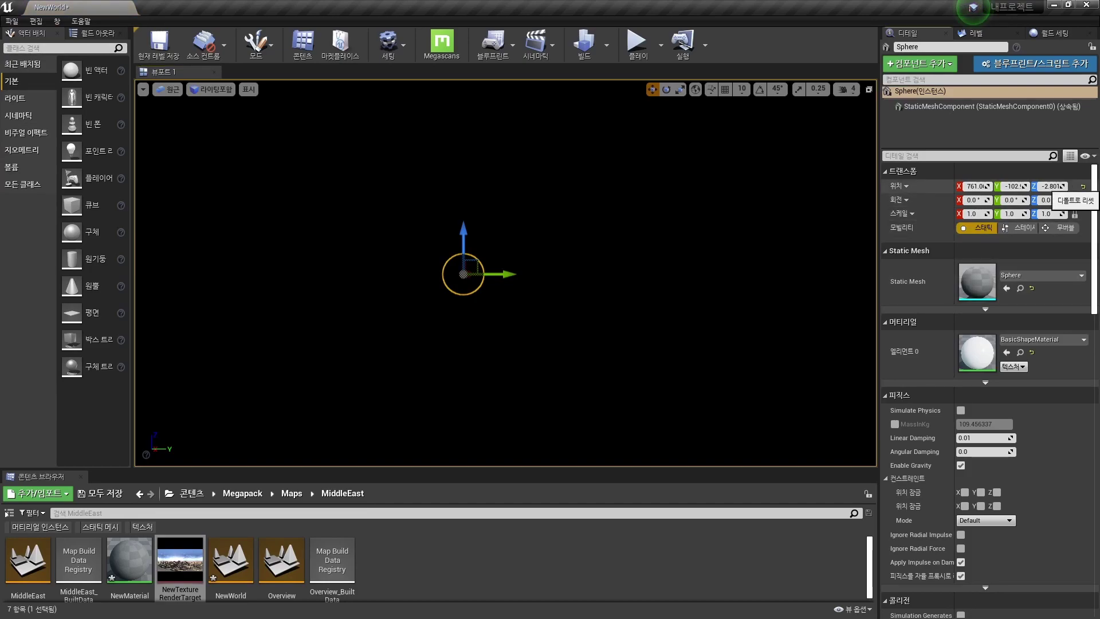
click(1083, 187)
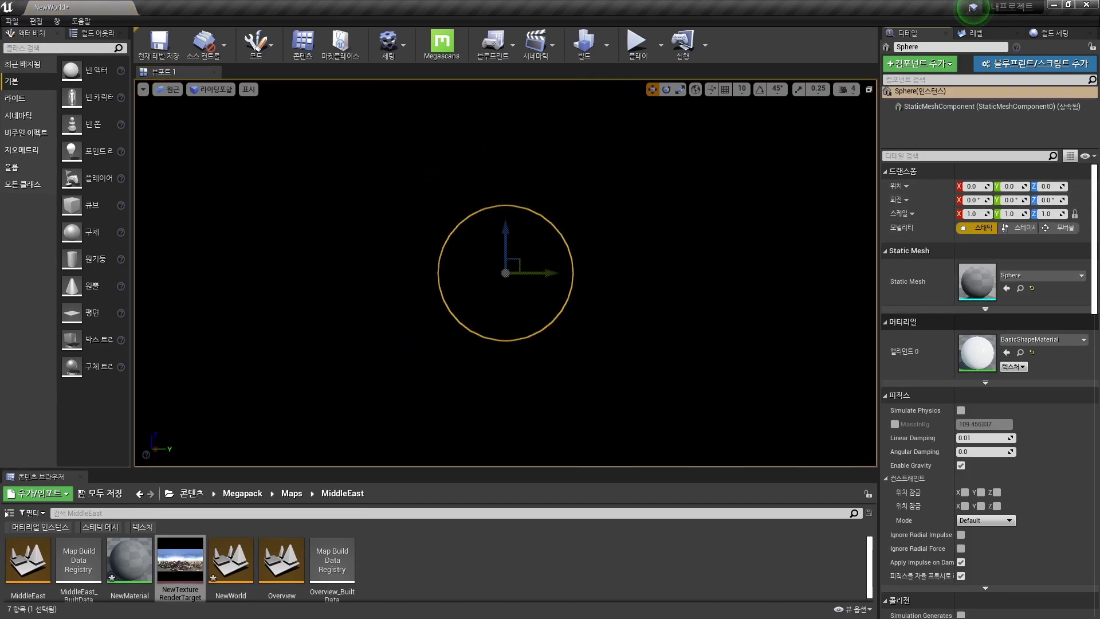
drag(130, 558, 944, 368)
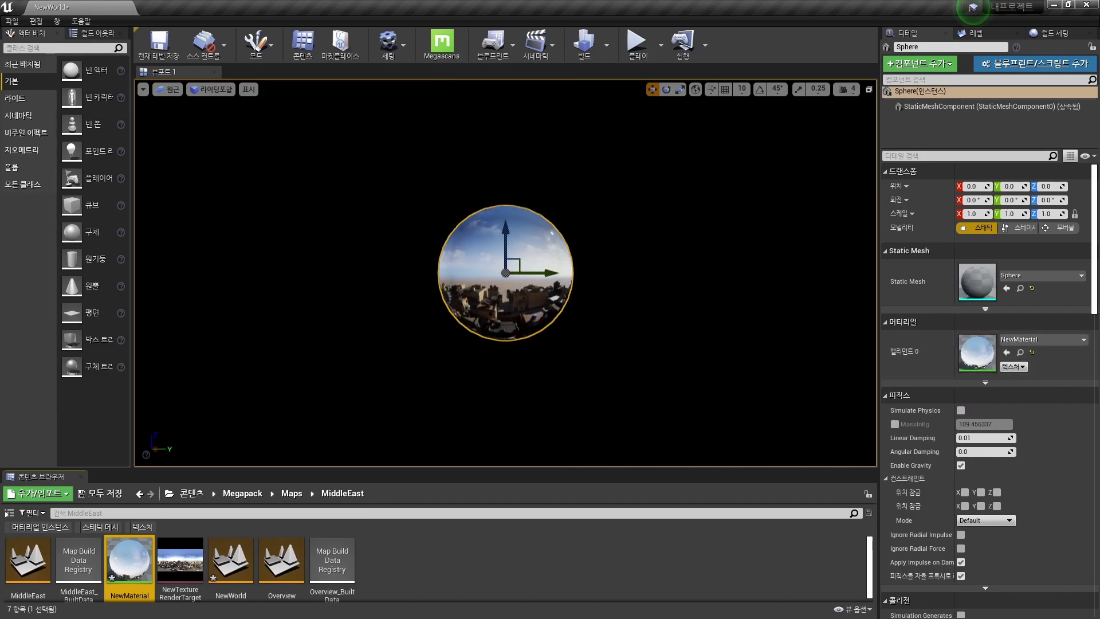
key(f)
key(r)
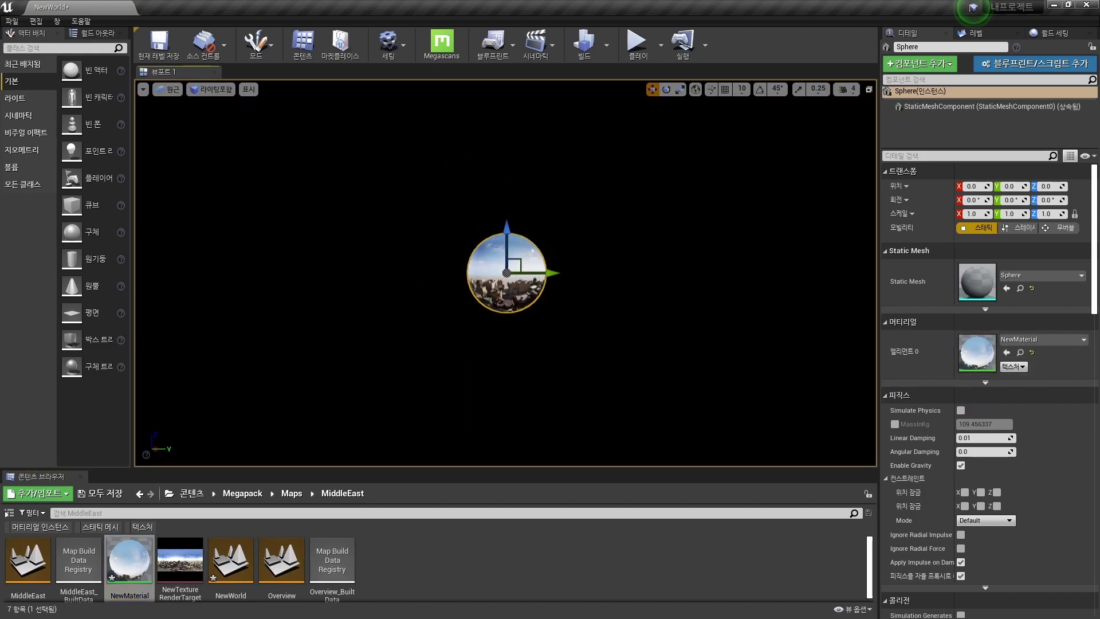
drag(505, 272, 507, 235)
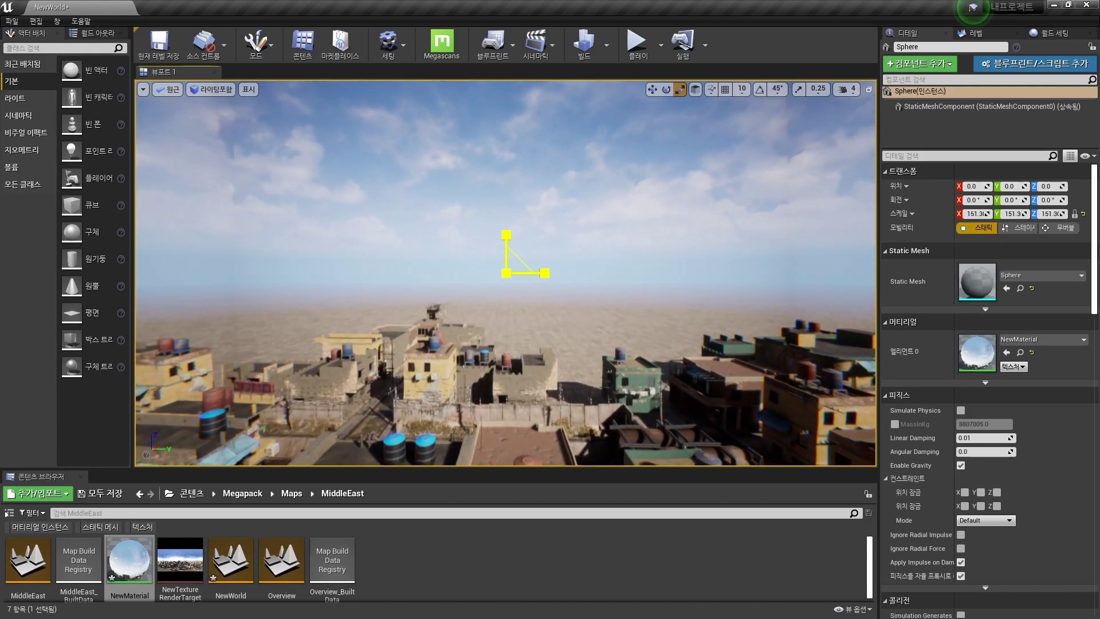
Scale the sphere uniformly to 1000, deselect it, and view the rooftops full-screen
drag(506, 273, 506, 271)
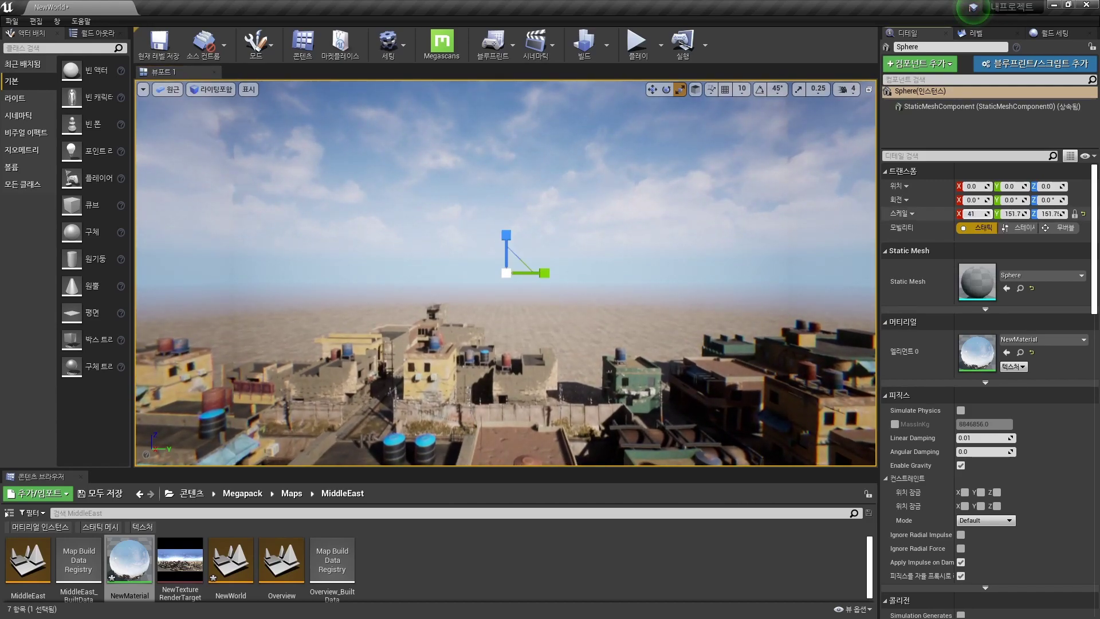
text(1000)
key(Return)
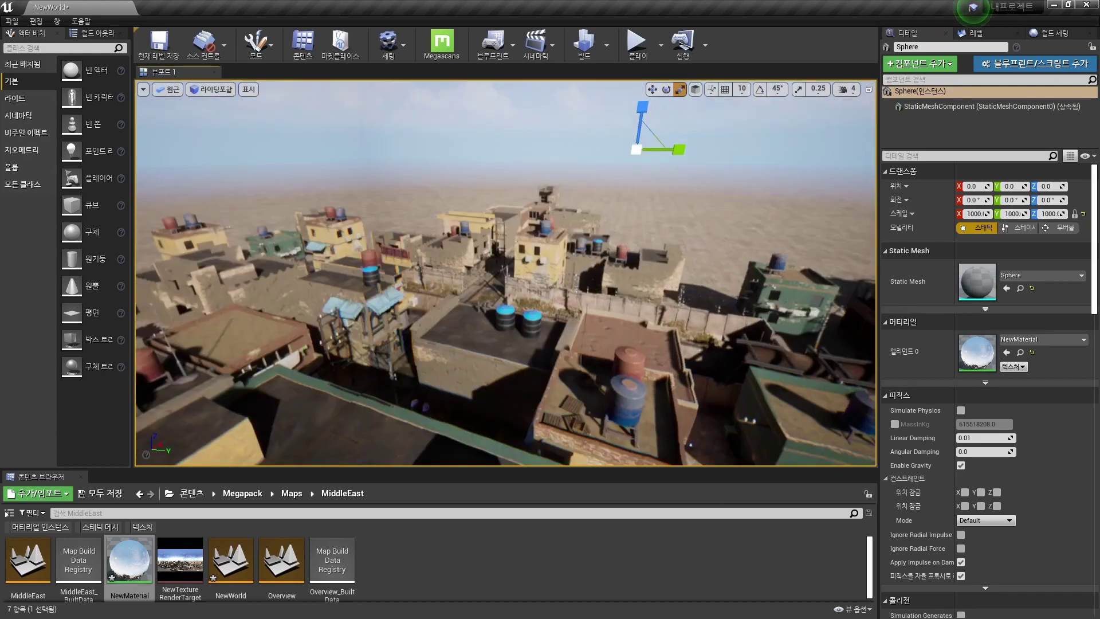
key(Delete)
mouse_move(504, 272)
right_down()
mouse_move(504, 321)
mouse_move(504, 287)
mouse_move(447, 287)
right_up()
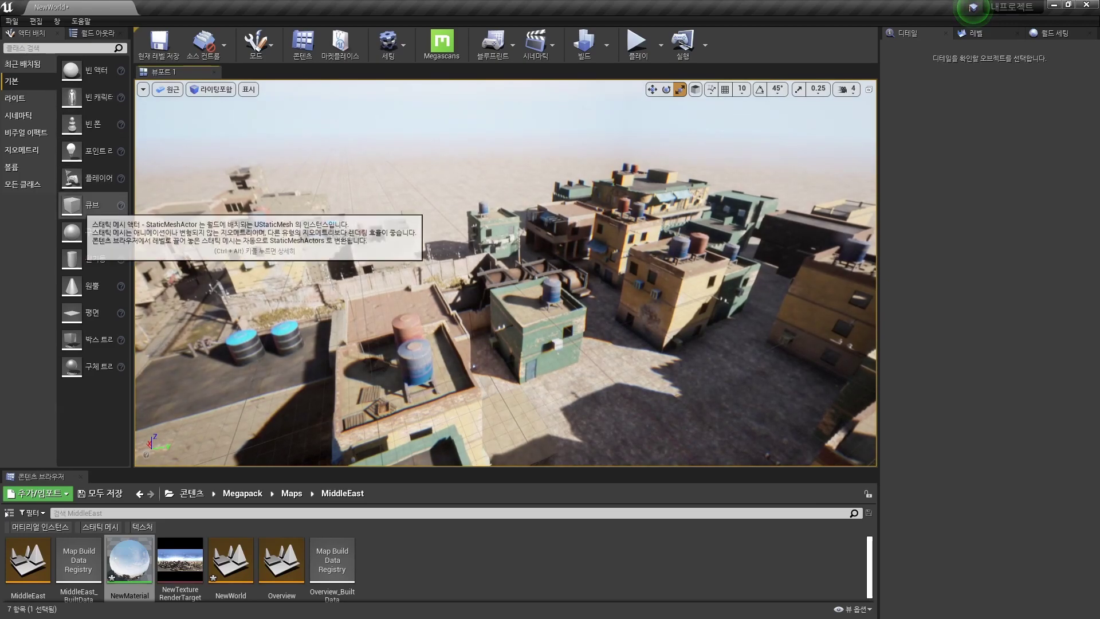
key(F11)
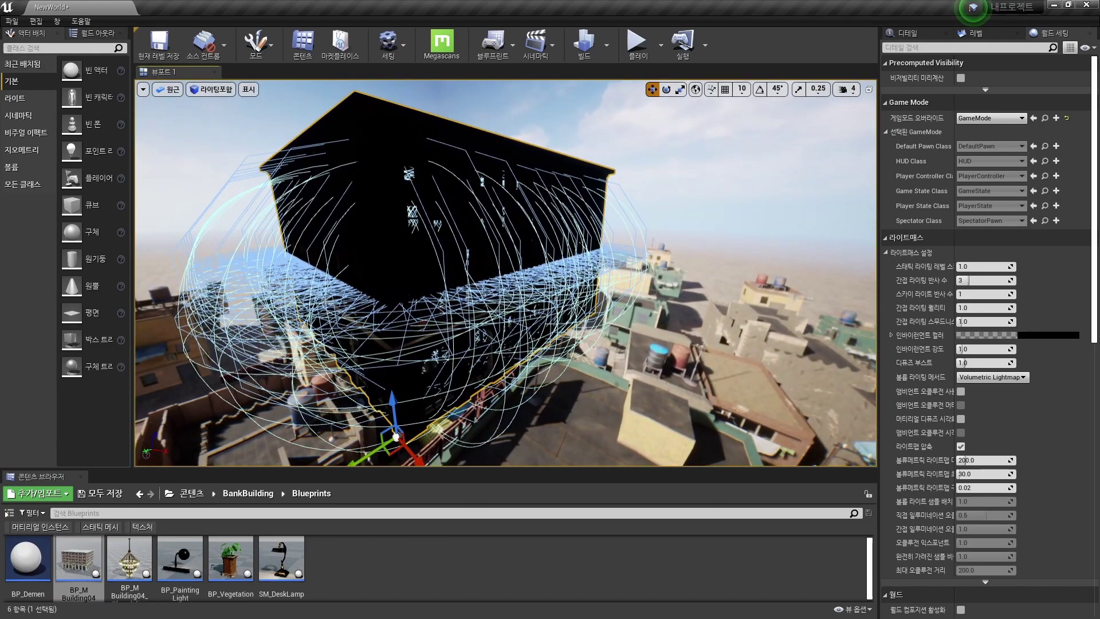
click(57, 20)
click(80, 205)
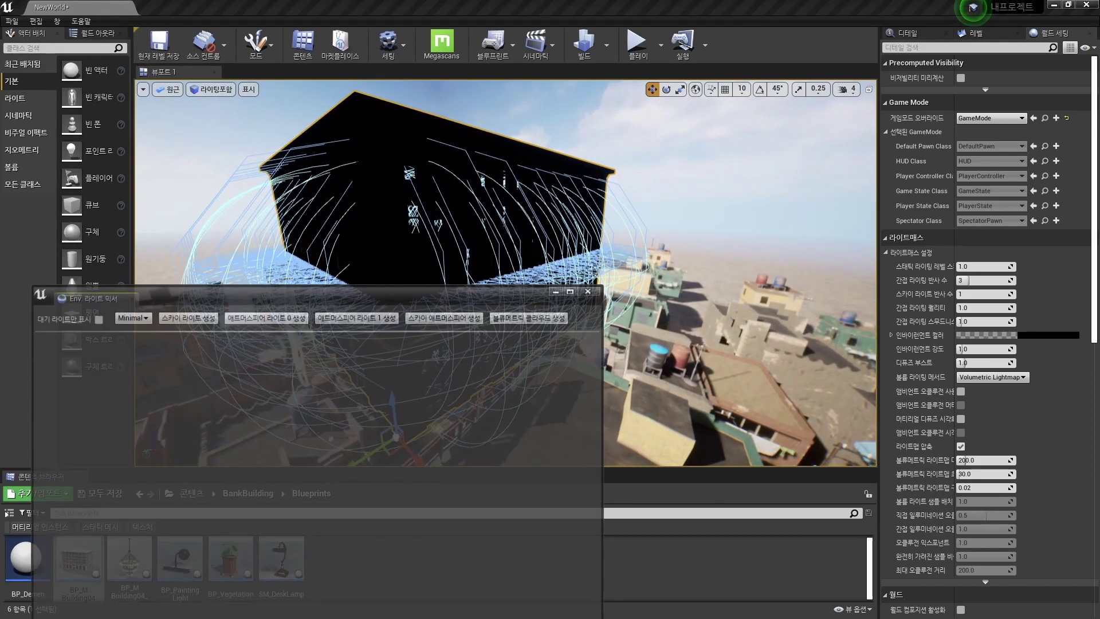